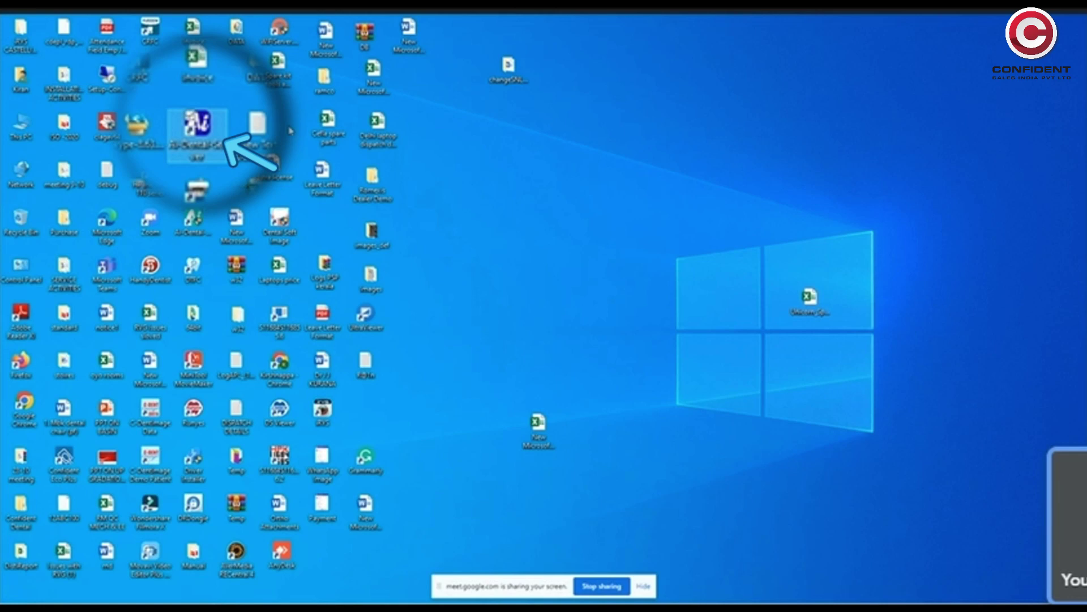
- Start the AI-Dental Server, minimize its status window, and sign in to the client
double_click(197, 128)
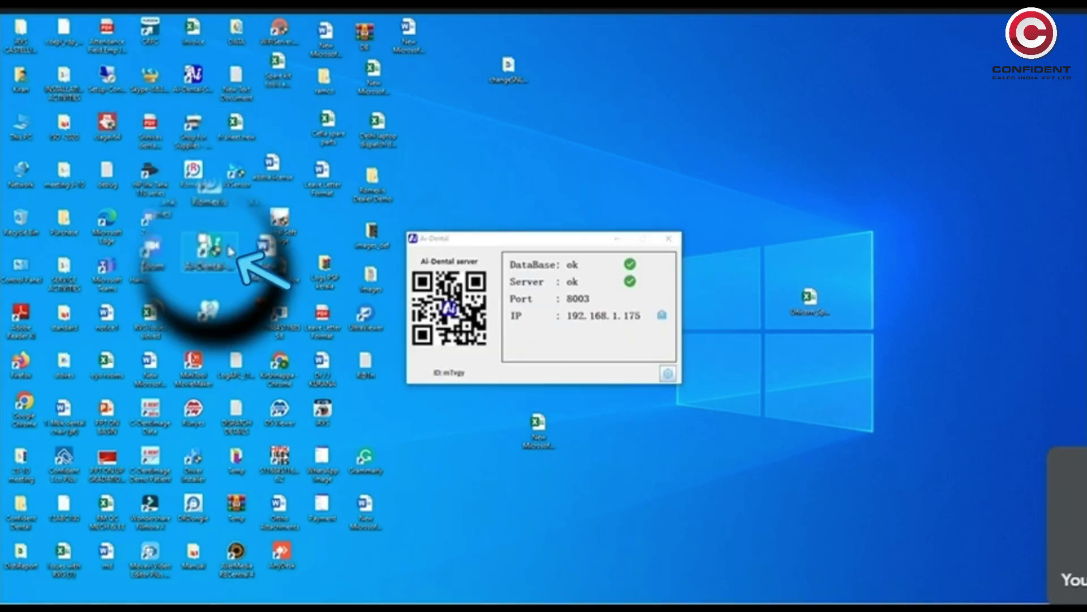
click(620, 239)
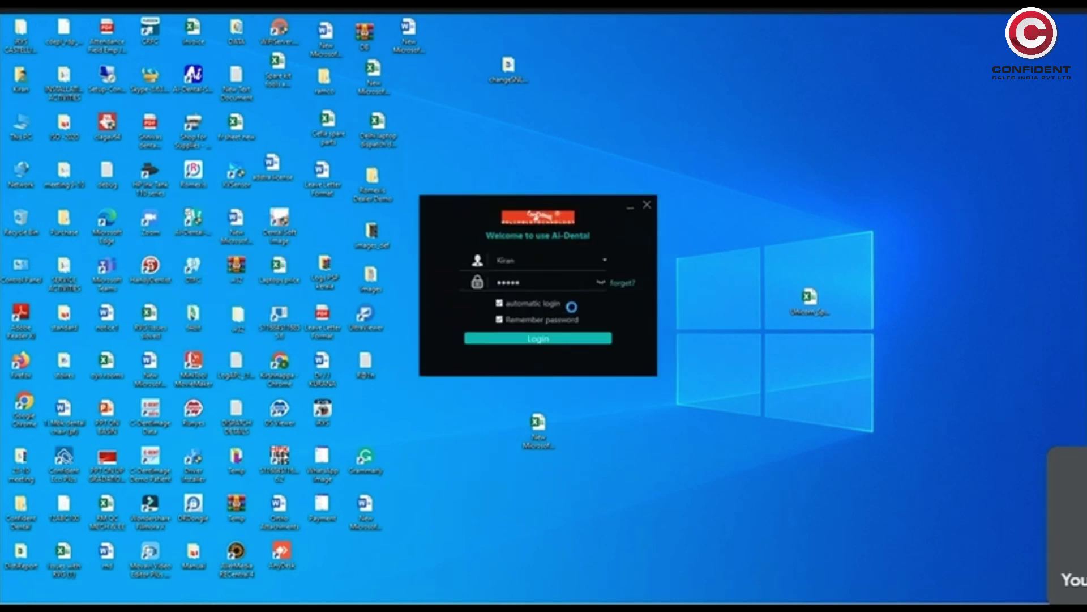
click(547, 338)
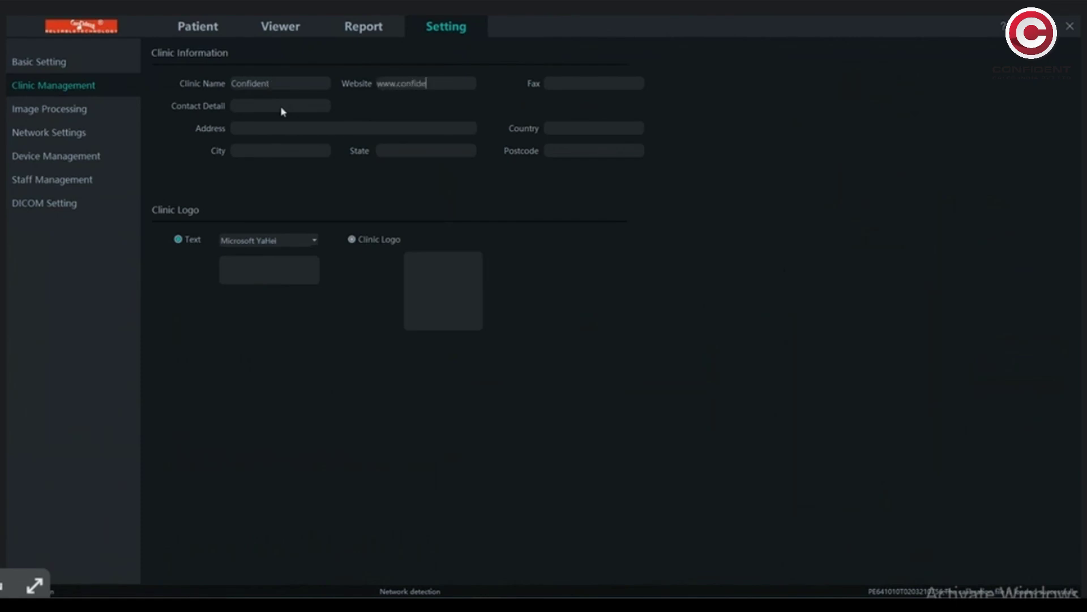
- Enter the clinic contact, city Bangalore, state and postcode 562109
click(255, 106)
click(247, 155)
text(Bangalore)
key(Tab)
text(K)
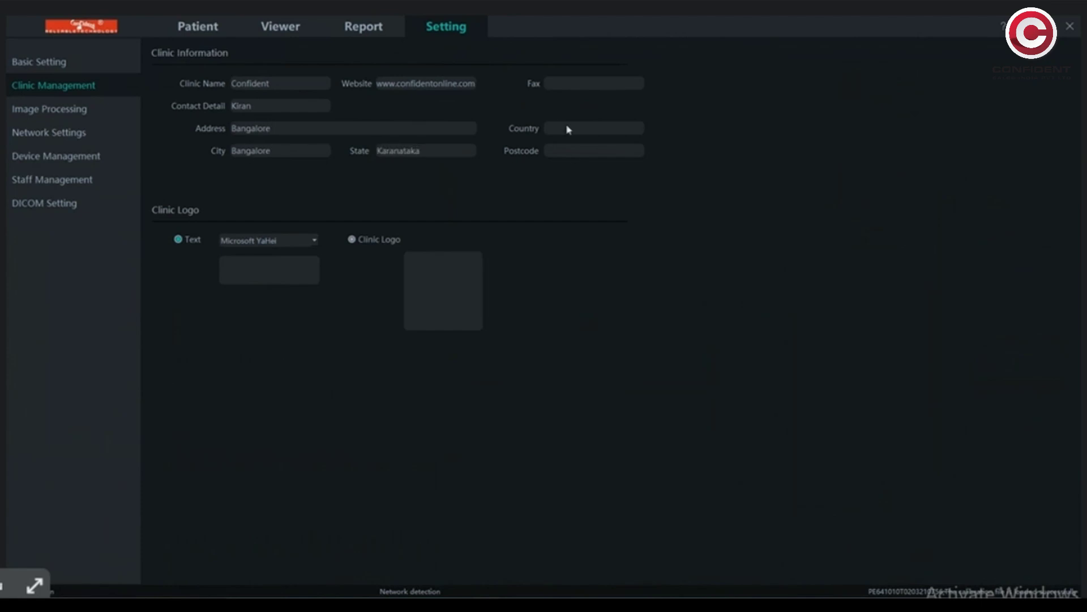
click(564, 154)
text(562109)
- Set the clinic logo to the Confident image from the Pictures folder
click(315, 242)
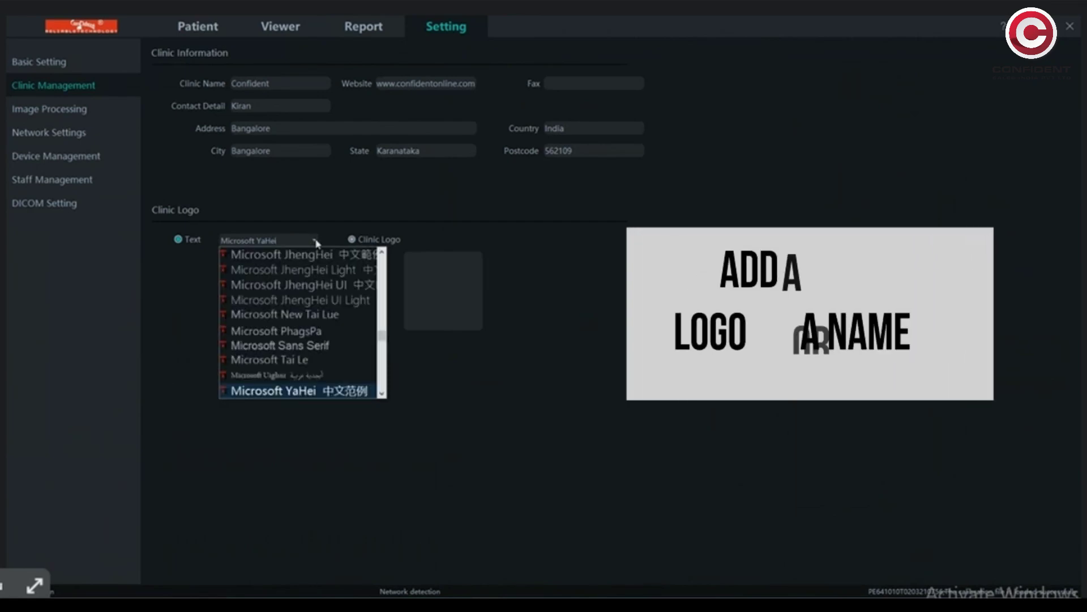
click(352, 240)
click(443, 289)
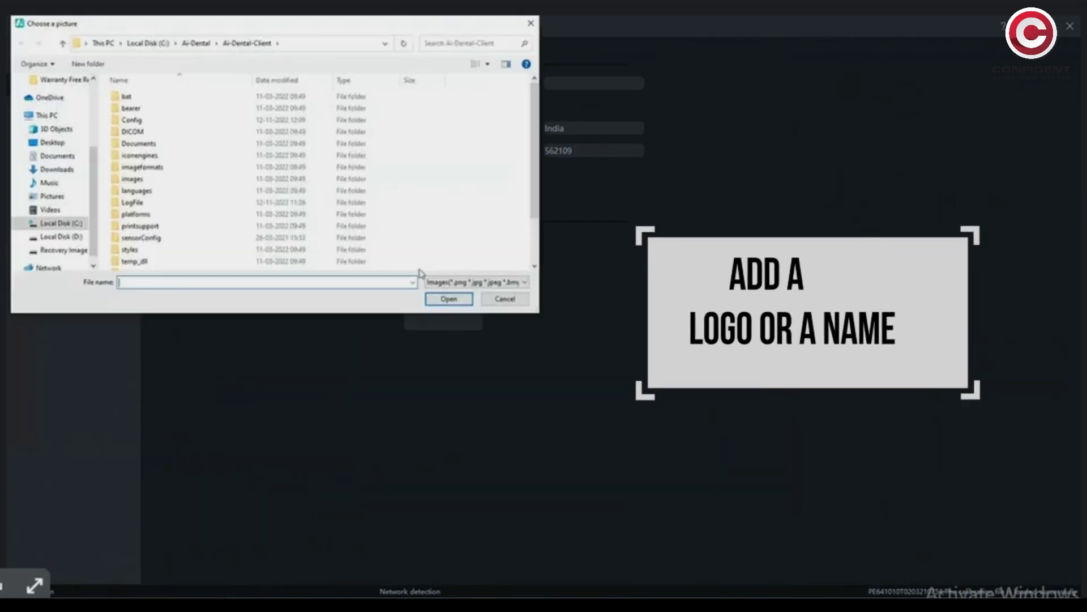
click(52, 196)
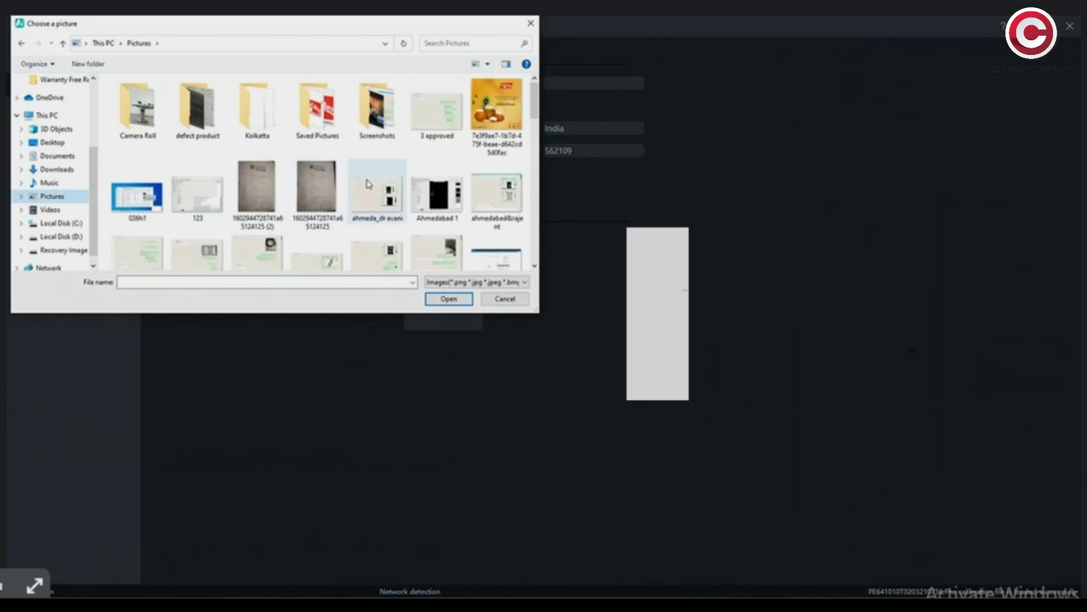
scroll(368, 183, down, 3)
click(377, 102)
click(448, 299)
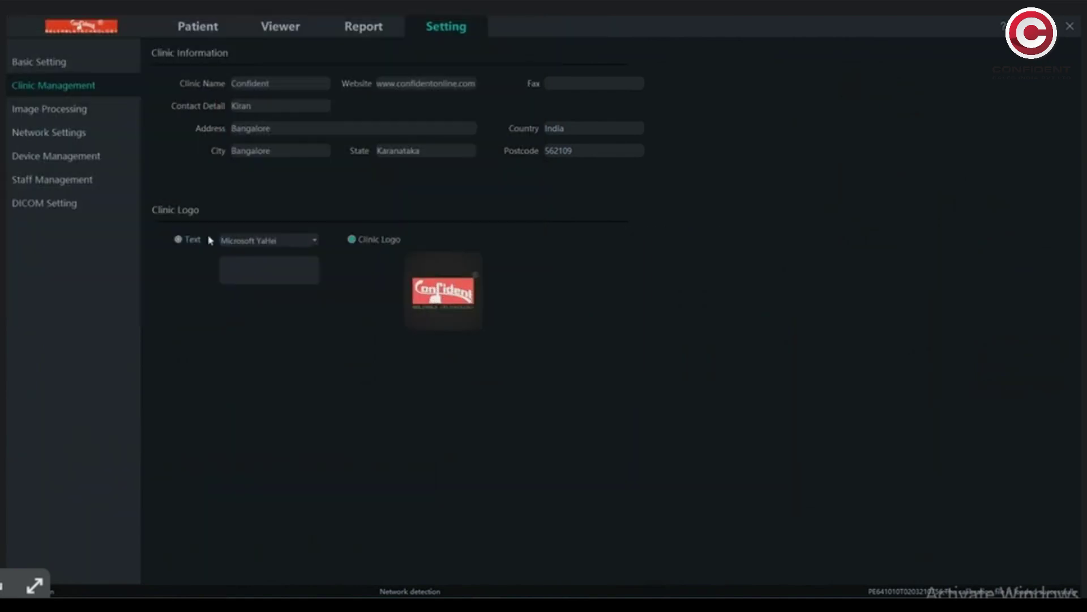
- Keep HD enabled at Fine, with magnifying lens and flash lamp at Middle
click(62, 111)
click(347, 76)
click(287, 90)
click(170, 76)
click(170, 76)
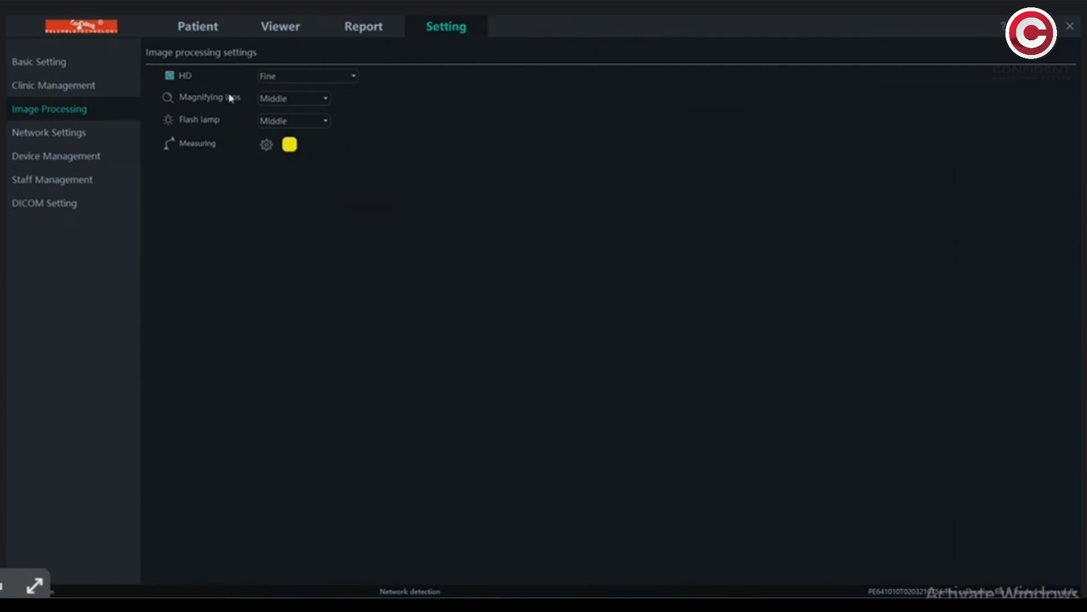
click(308, 104)
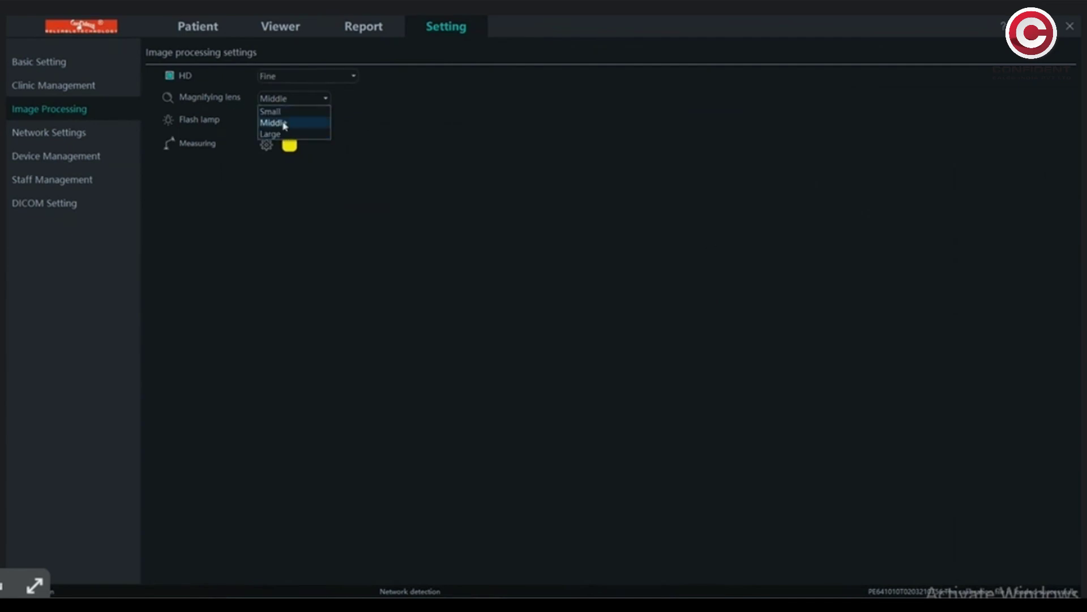
click(285, 124)
click(284, 121)
click(275, 146)
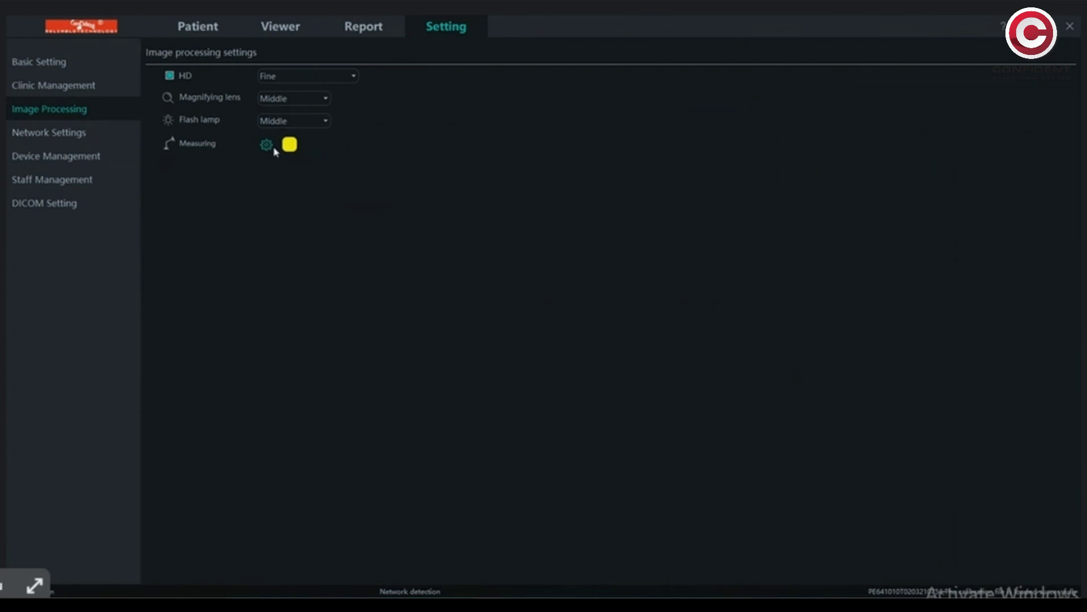
- Change the measuring colour from yellow to red (#ff0000)
click(289, 145)
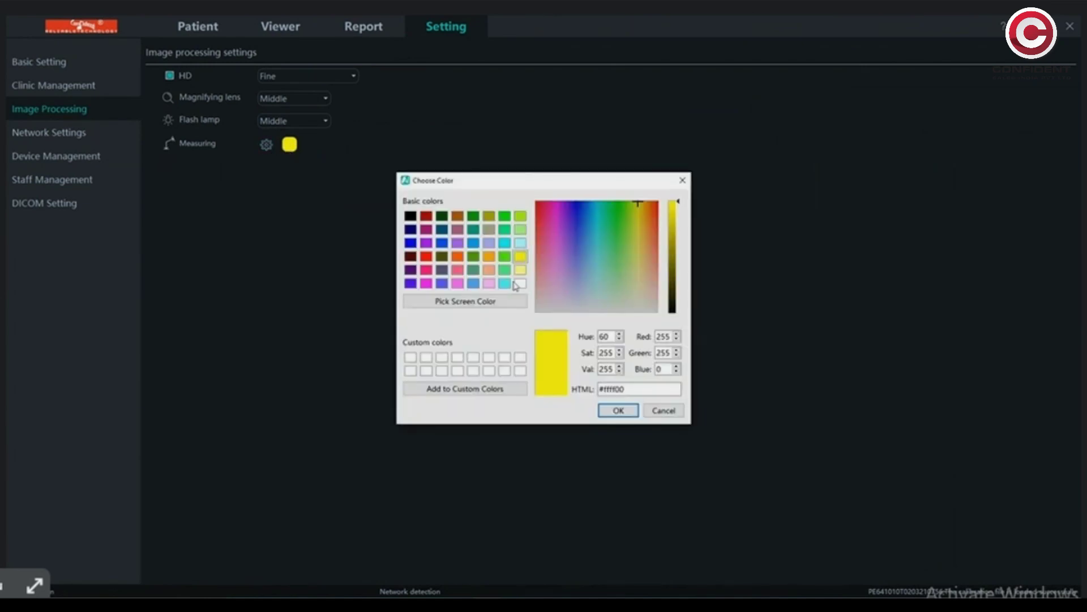
click(426, 257)
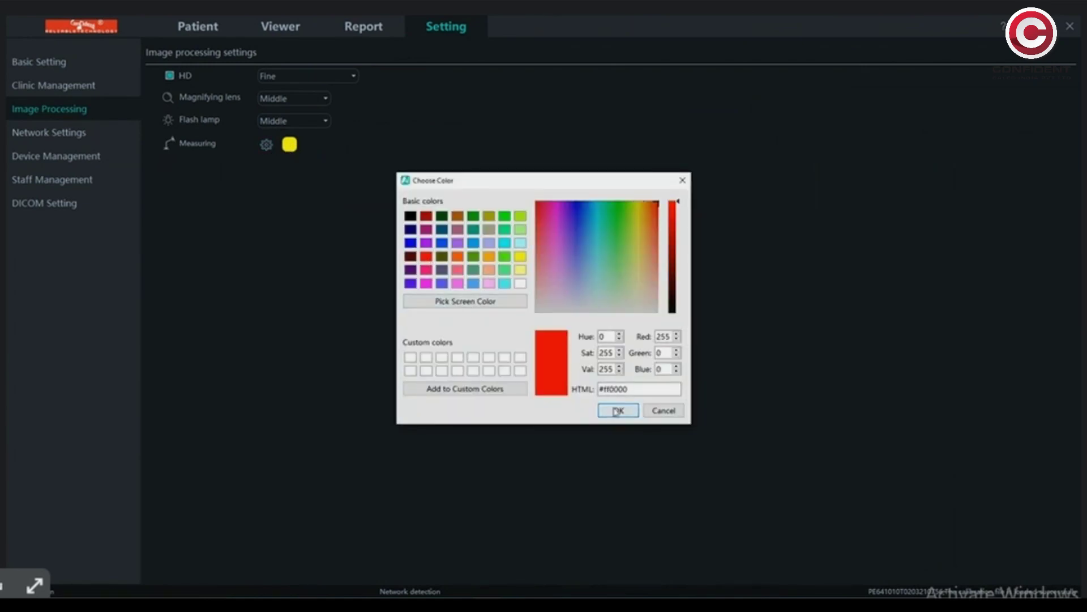
click(616, 409)
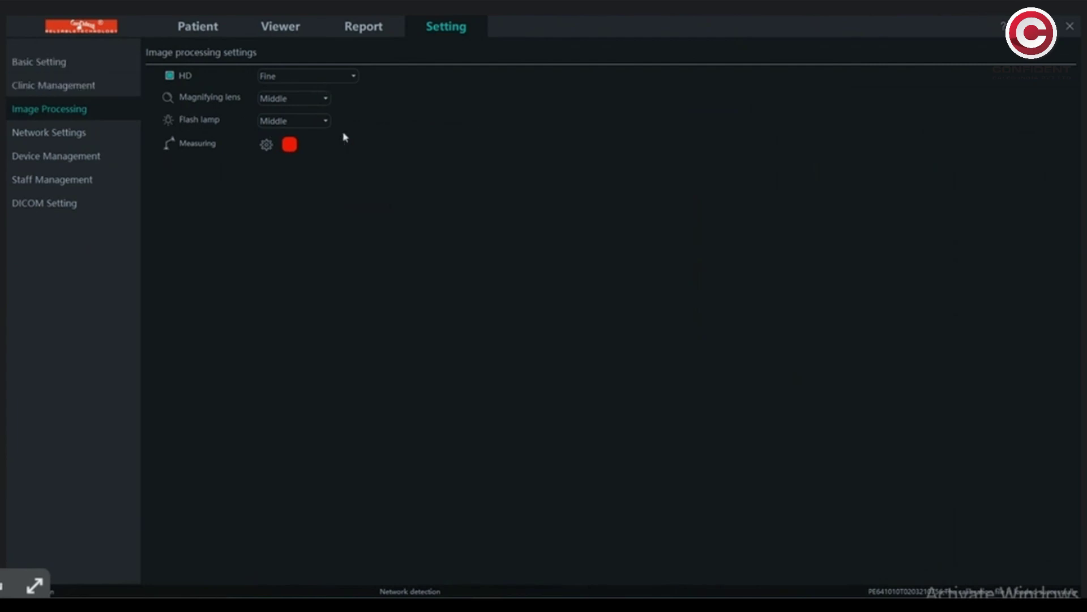
click(89, 132)
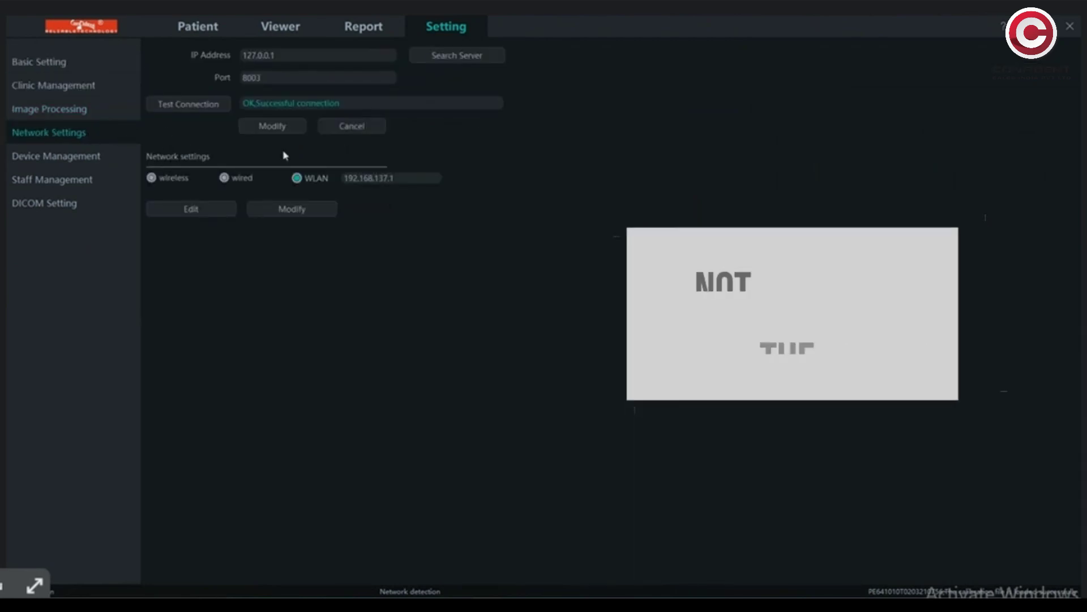
- Set the sensor X-ray trigger to DC, 70 kV and 2.0 electric, giving AED_DC mode
click(89, 158)
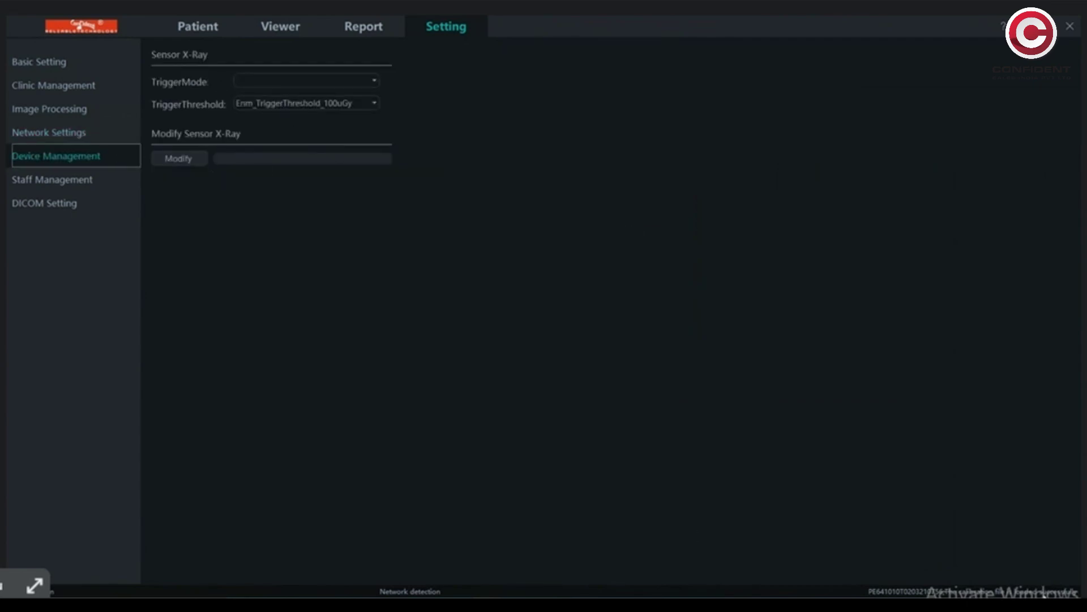
click(179, 158)
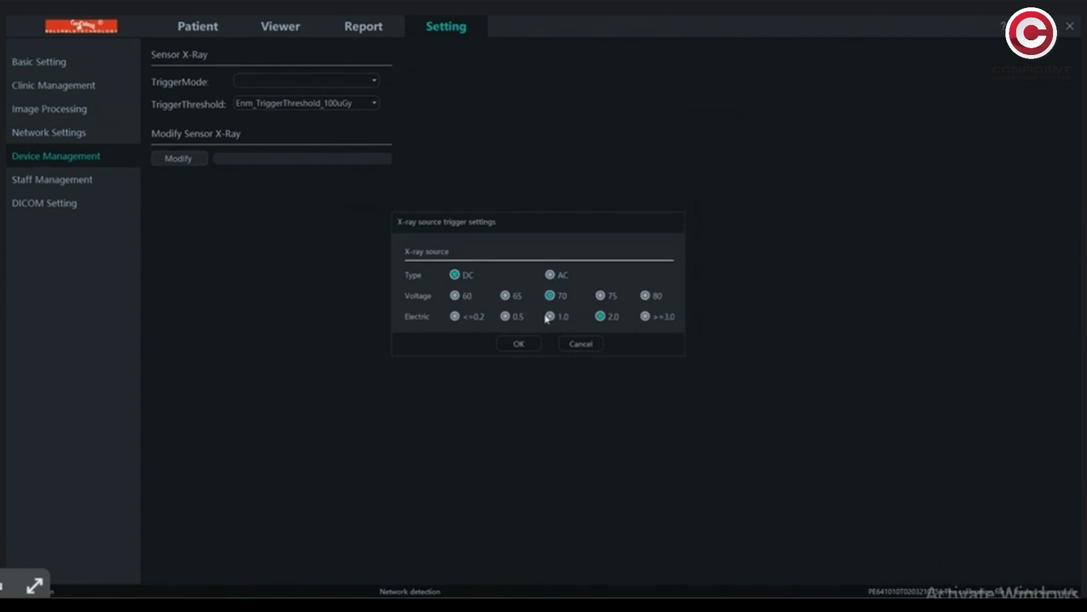
click(519, 343)
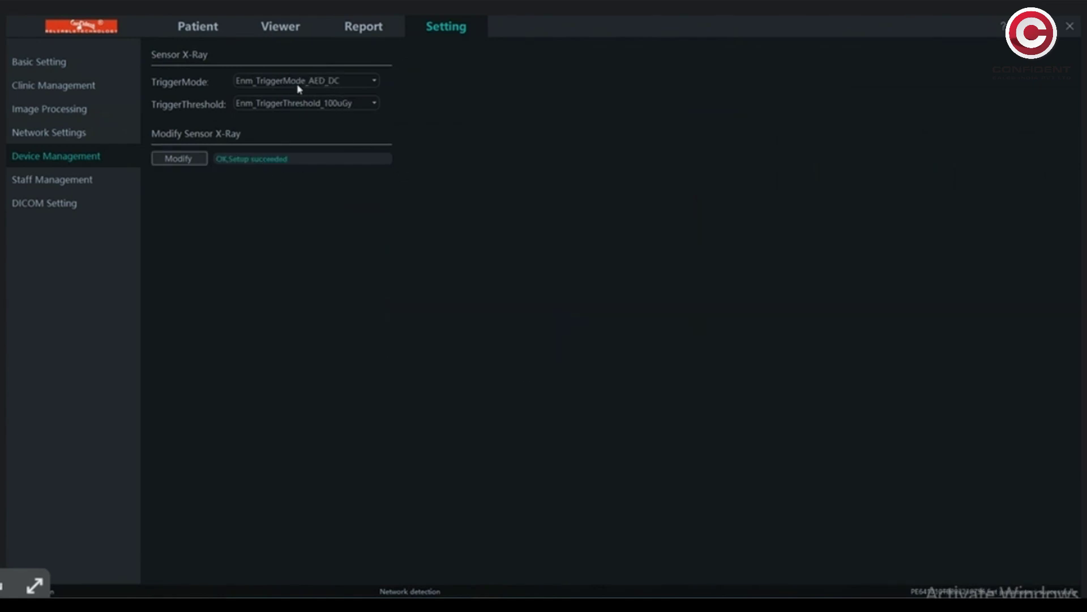
click(83, 179)
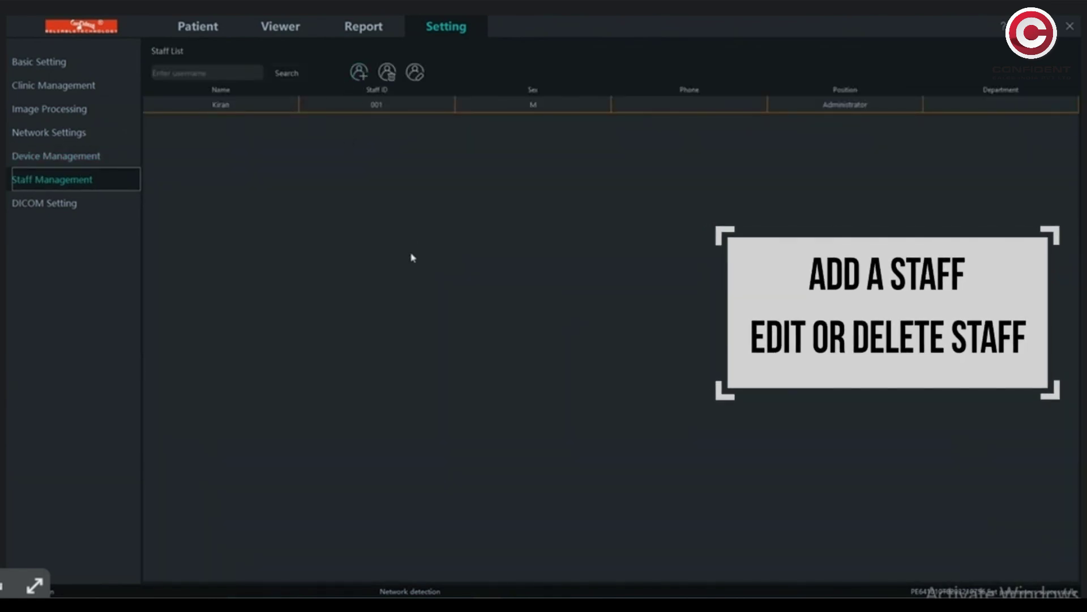
- Cancel a new staff registration, keeping only the Administrator, and view DICOM settings
click(358, 72)
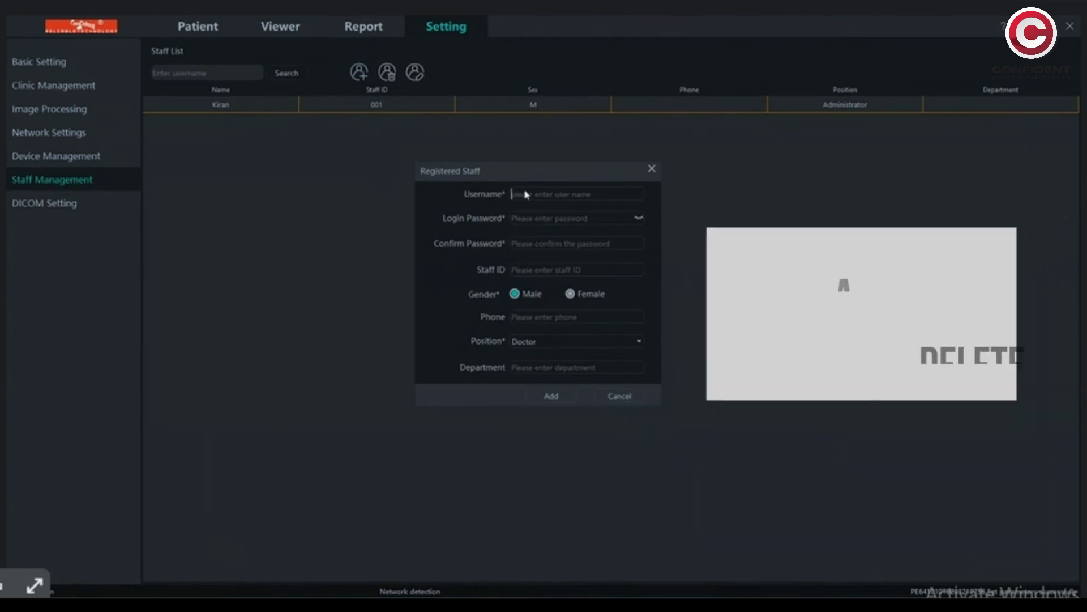
click(525, 221)
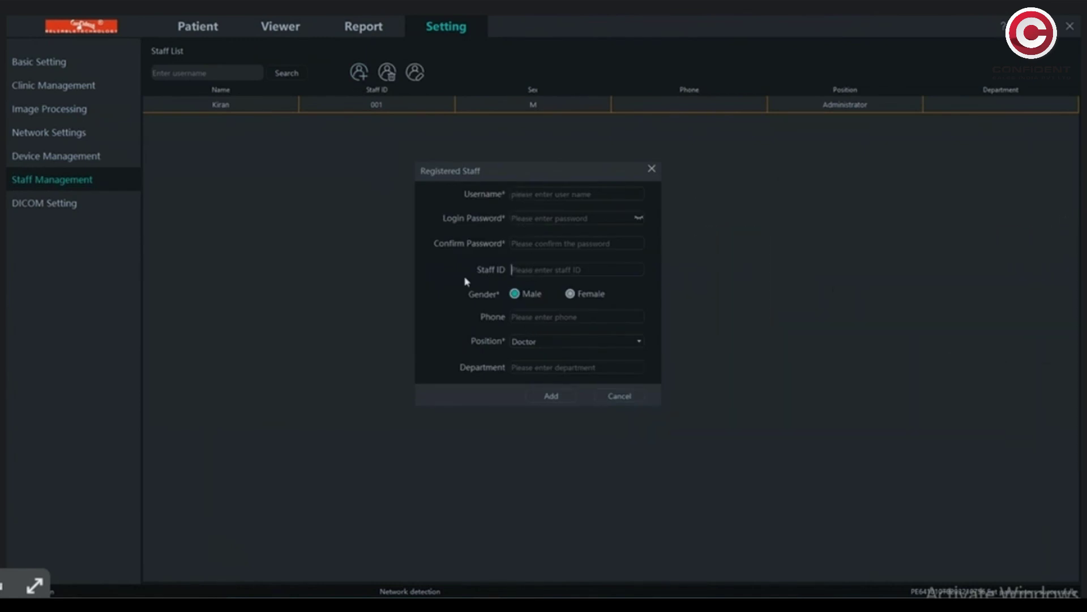
click(619, 396)
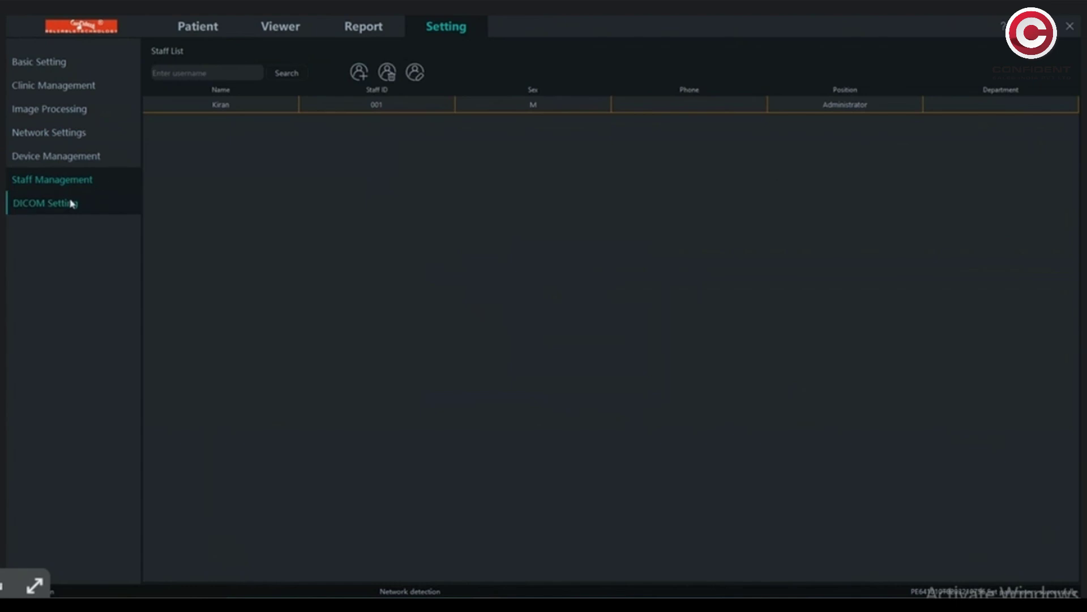
click(72, 204)
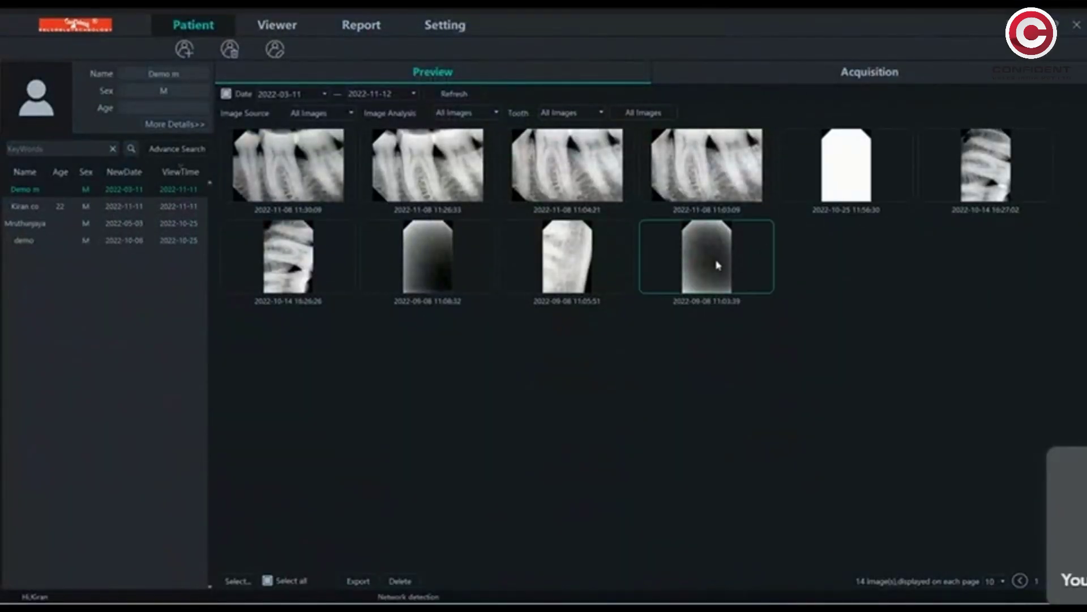
- Create a 25-year-old patient record with the patient's first name, surname and e-mail
click(182, 49)
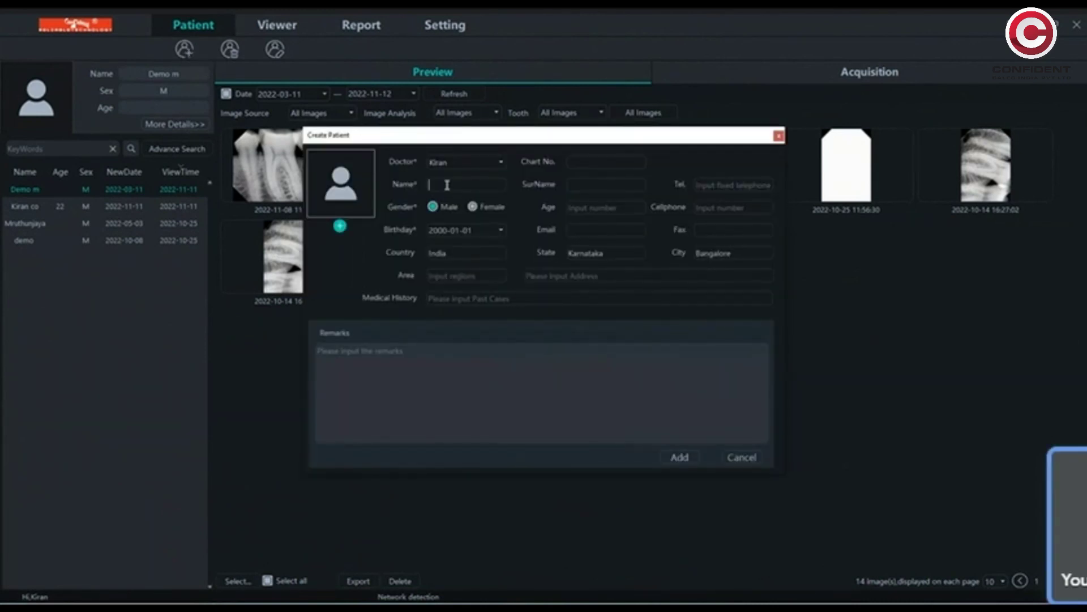
text(Kiran)
key(Tab)
text(C)
click(608, 208)
text(25)
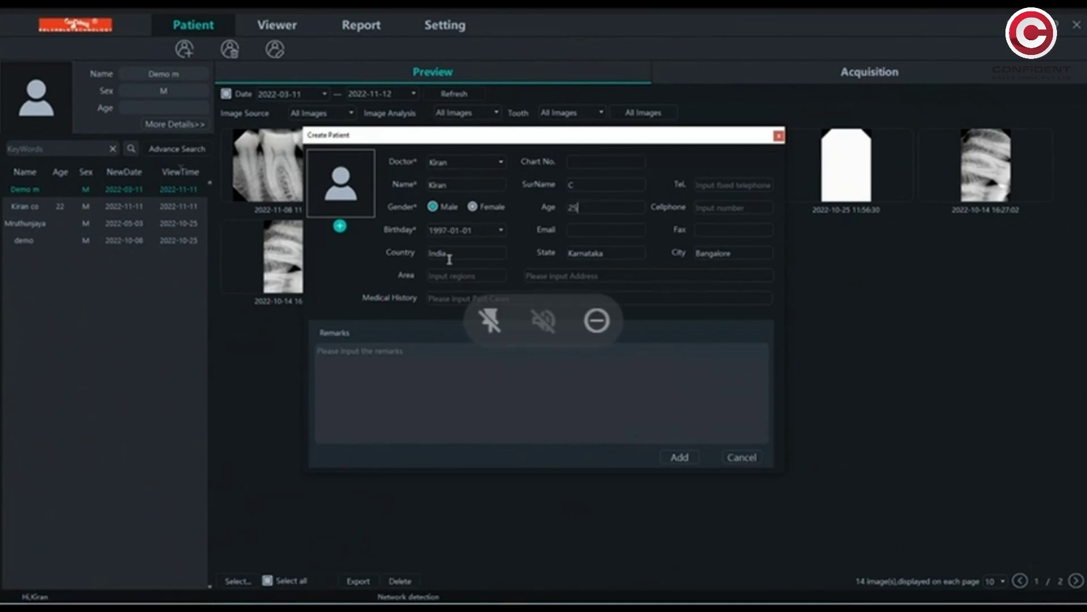
click(583, 230)
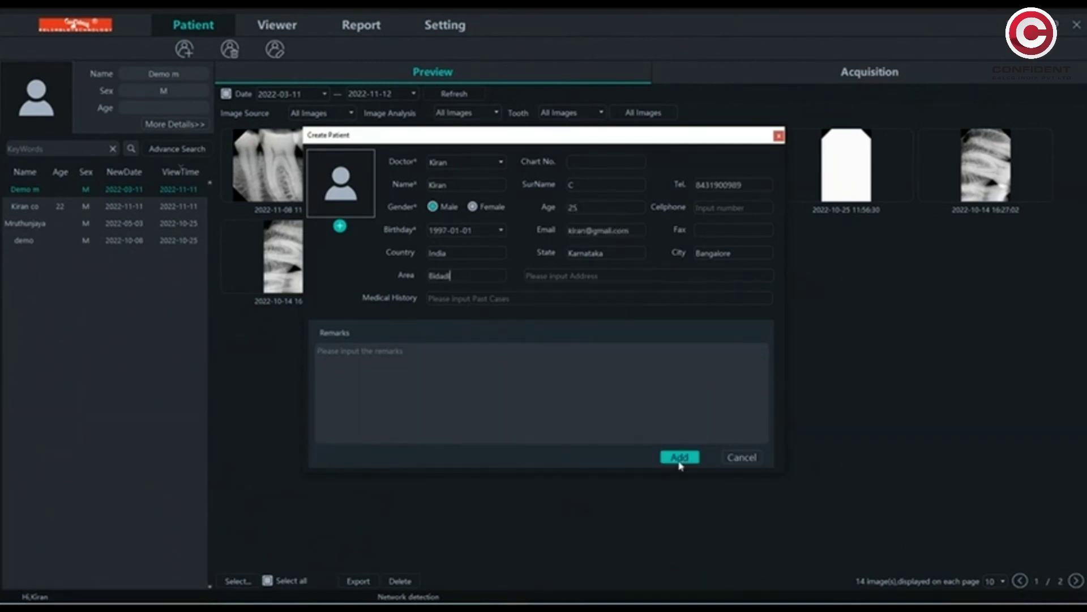
click(679, 457)
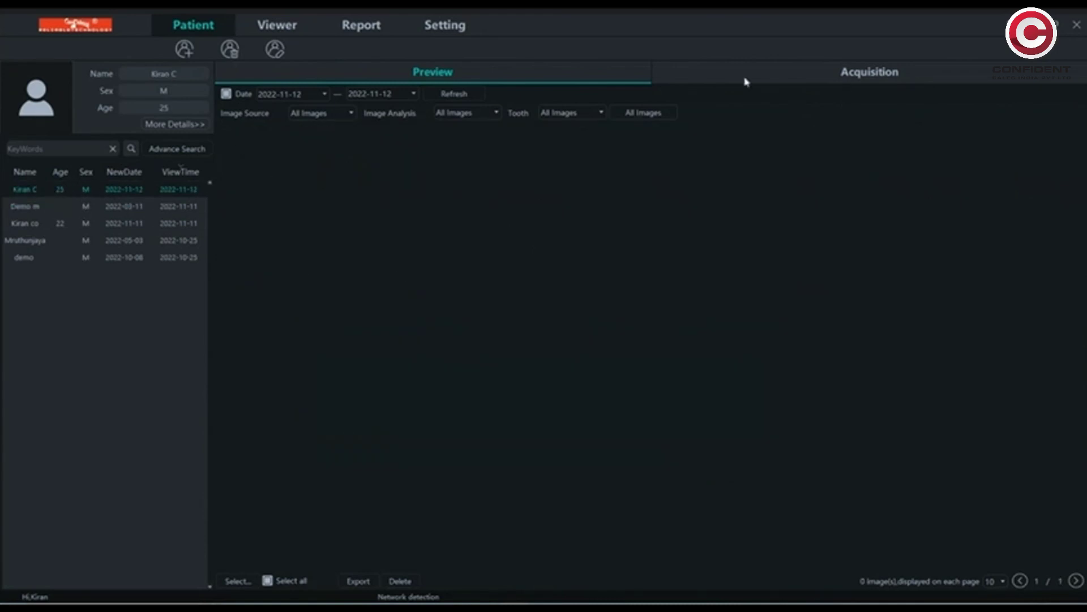
click(859, 74)
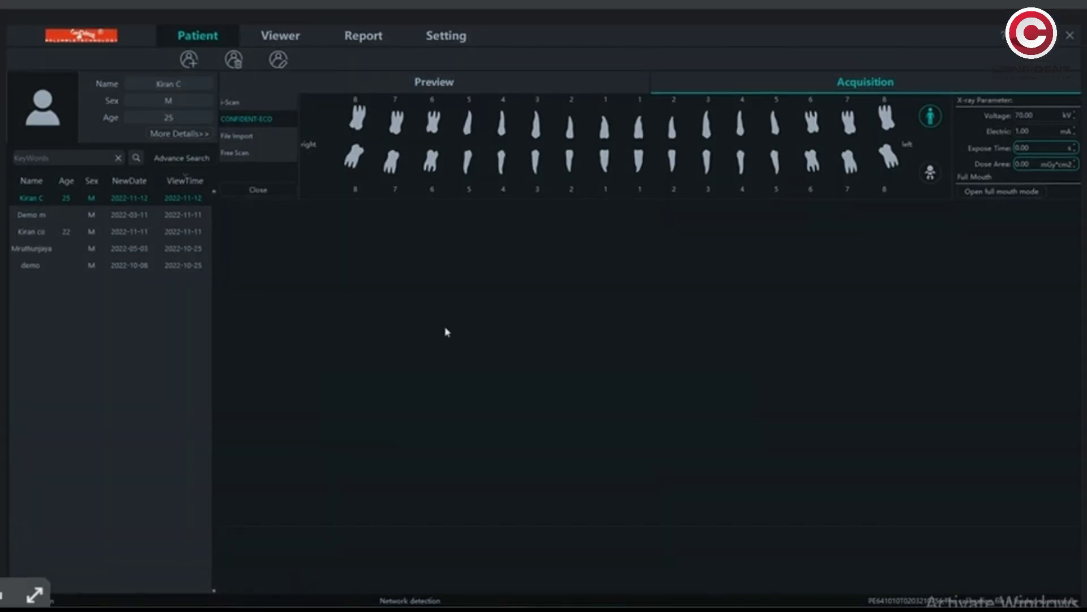
- Select upper right tooth 1 and the demo patient to show 14 stored X-ray thumbnails
click(604, 127)
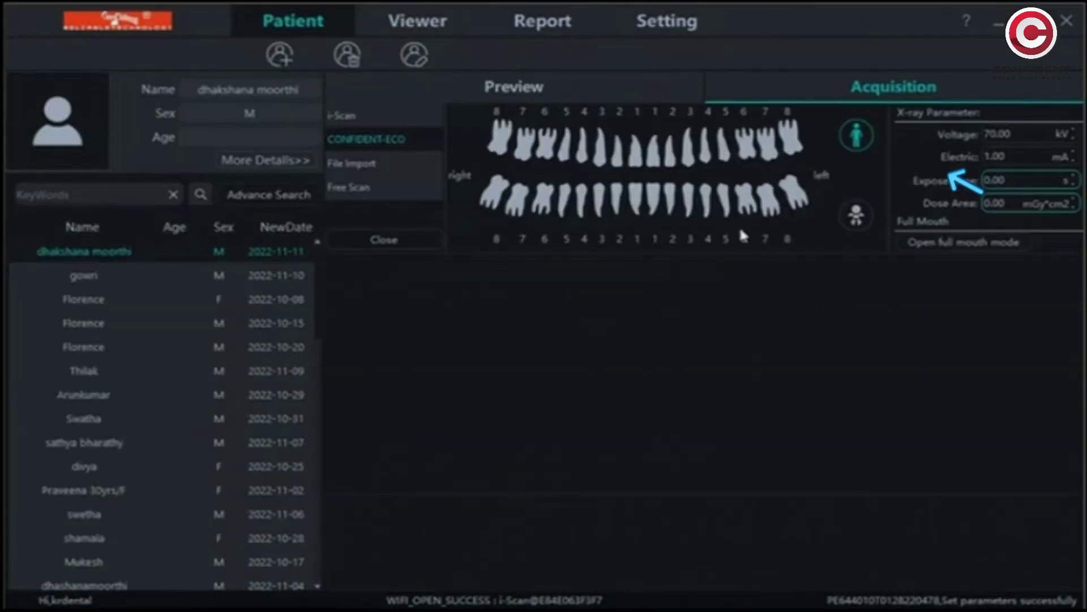
click(390, 243)
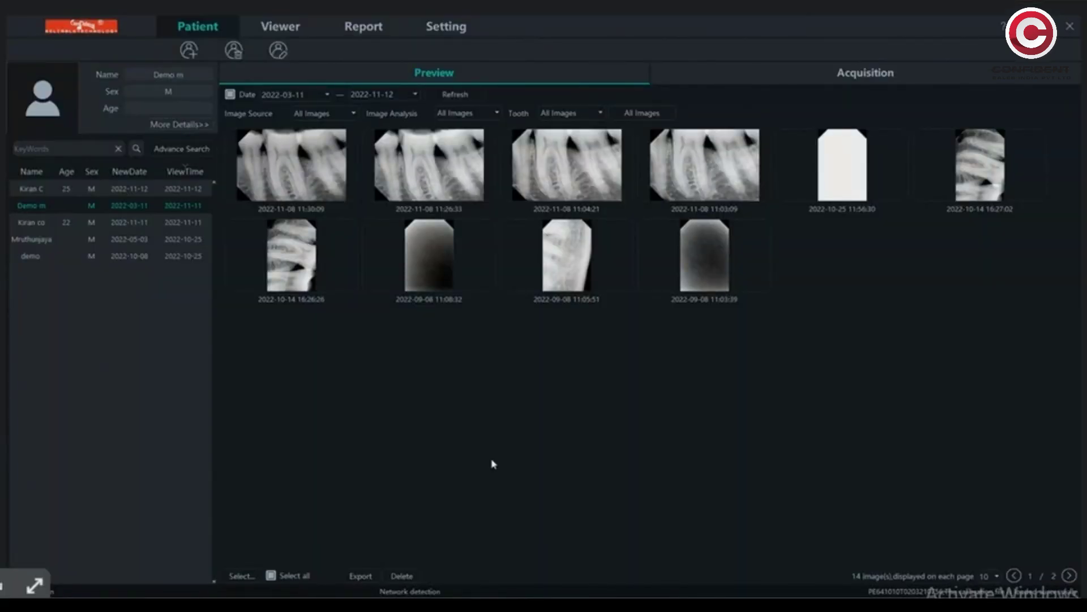
- Open the newest X-ray, try zoom, rotate and flip, and set brightness 35, contrast 37, gamma 1.6
double_click(321, 171)
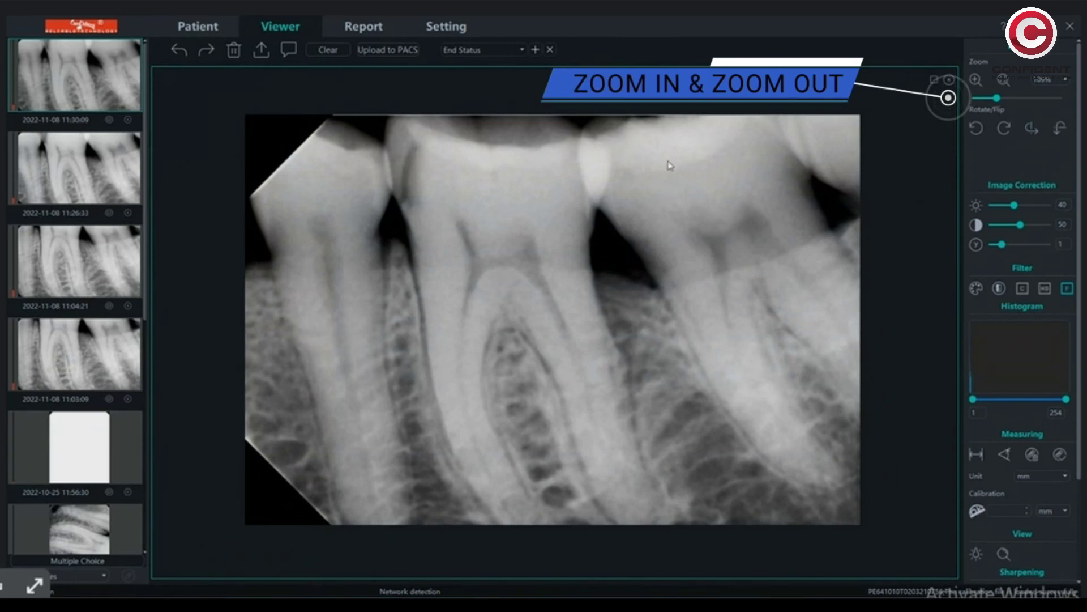
drag(997, 99, 998, 105)
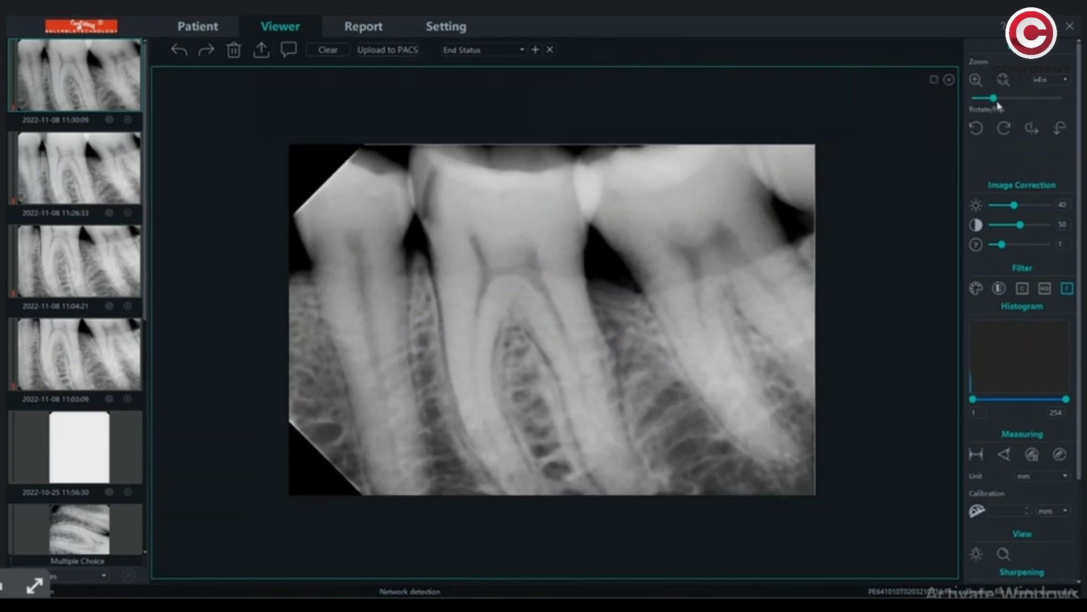
click(977, 128)
click(977, 128)
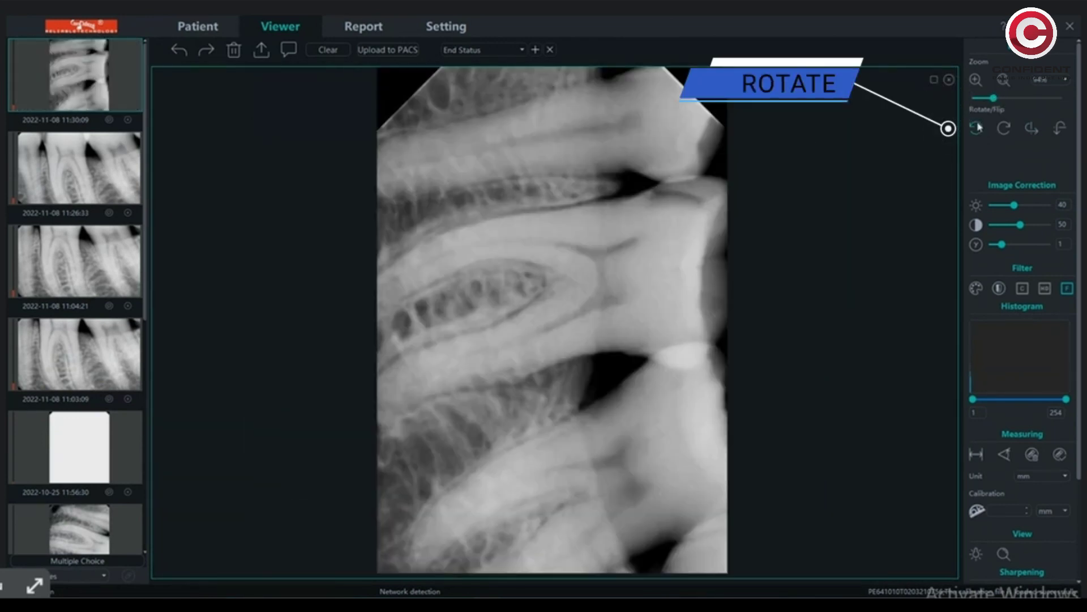
click(976, 128)
click(1031, 128)
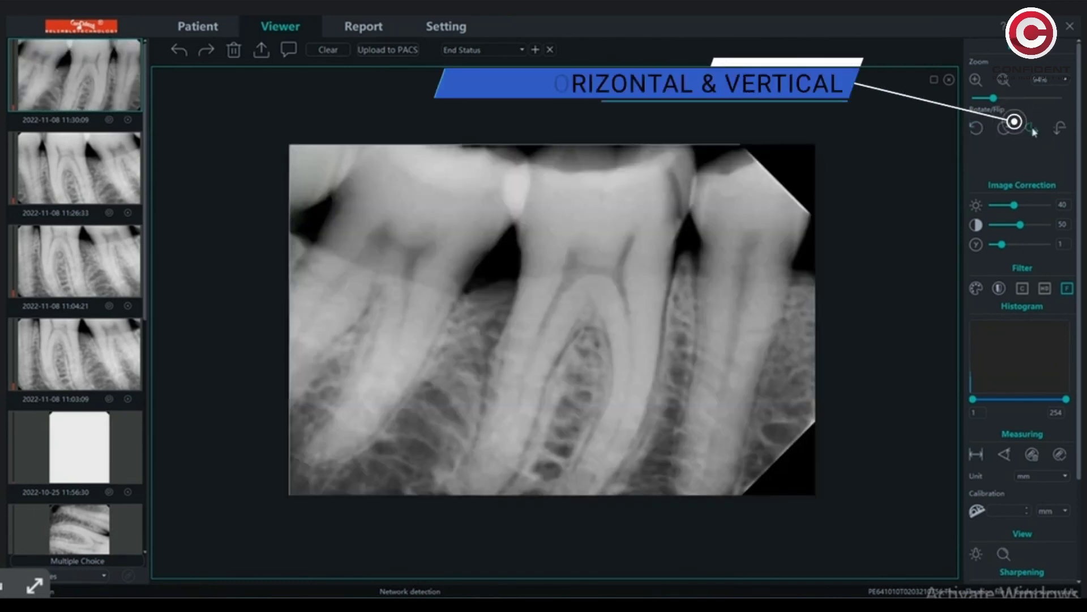
click(1059, 129)
click(1060, 129)
click(1061, 129)
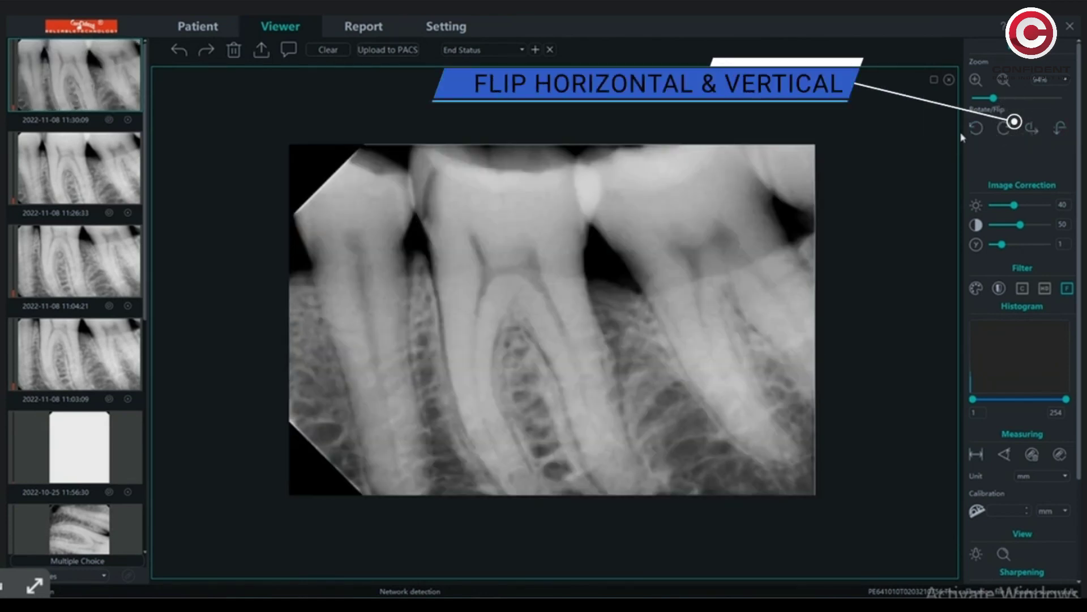
drag(984, 217, 1010, 250)
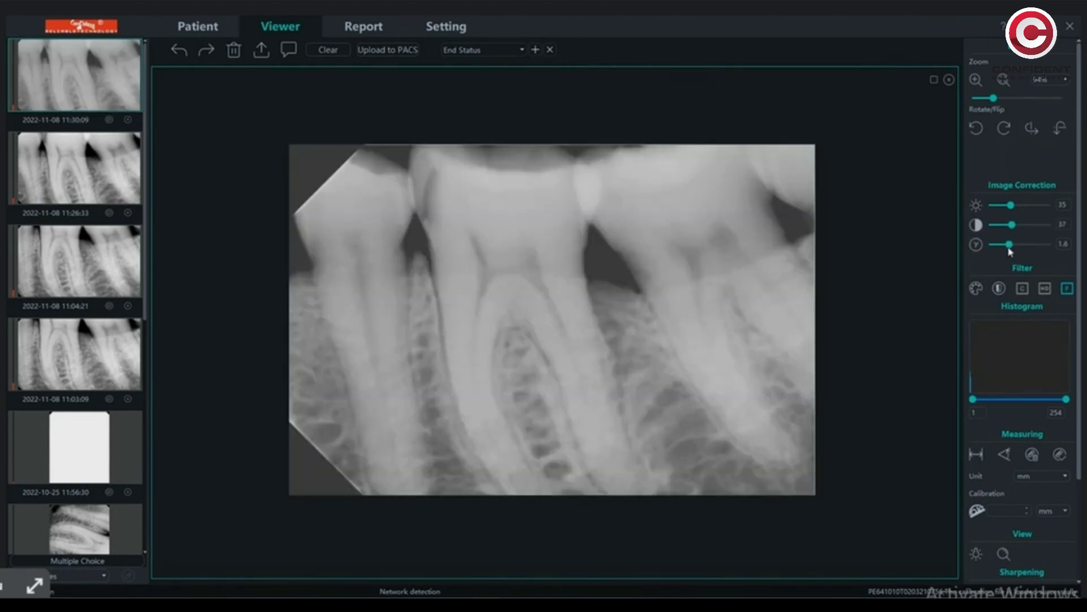
- Try the pseudo-colour, Caries and High Definition filters, leaving Intra-oral Fine applied
click(976, 289)
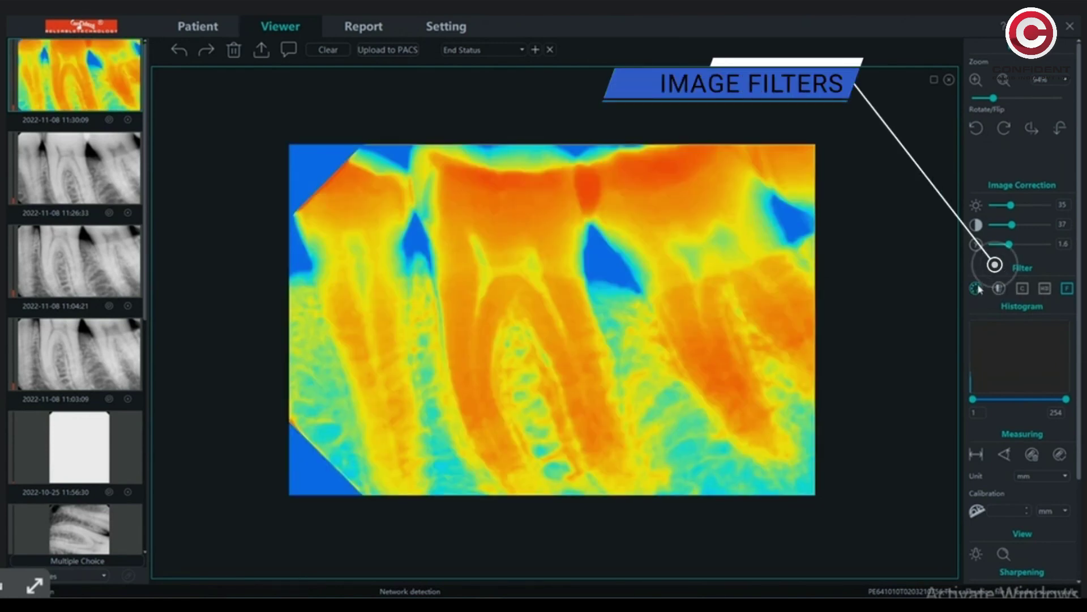
click(976, 289)
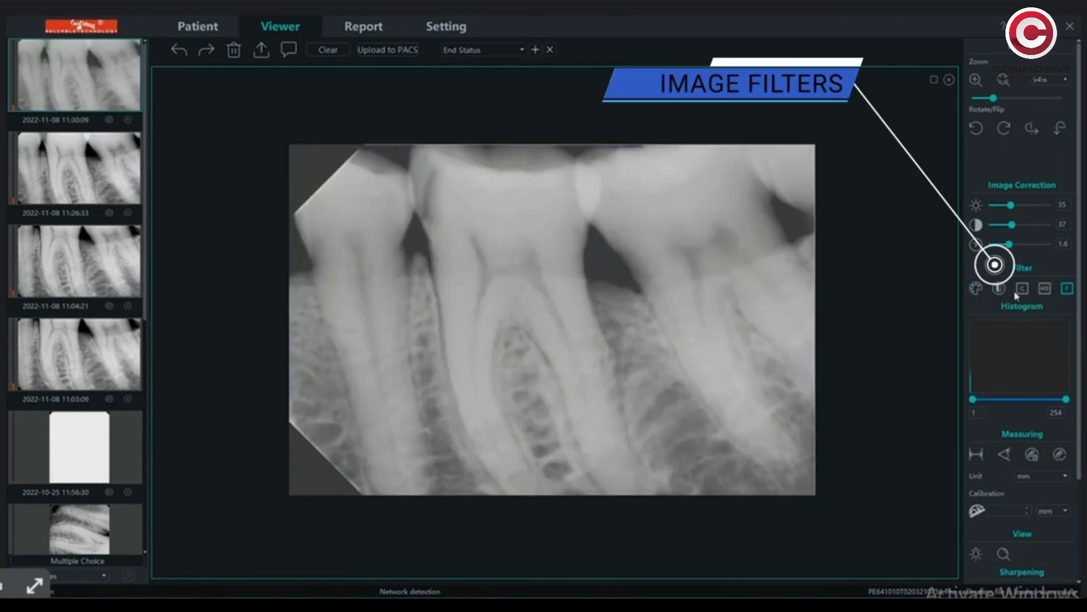
click(999, 289)
click(1022, 289)
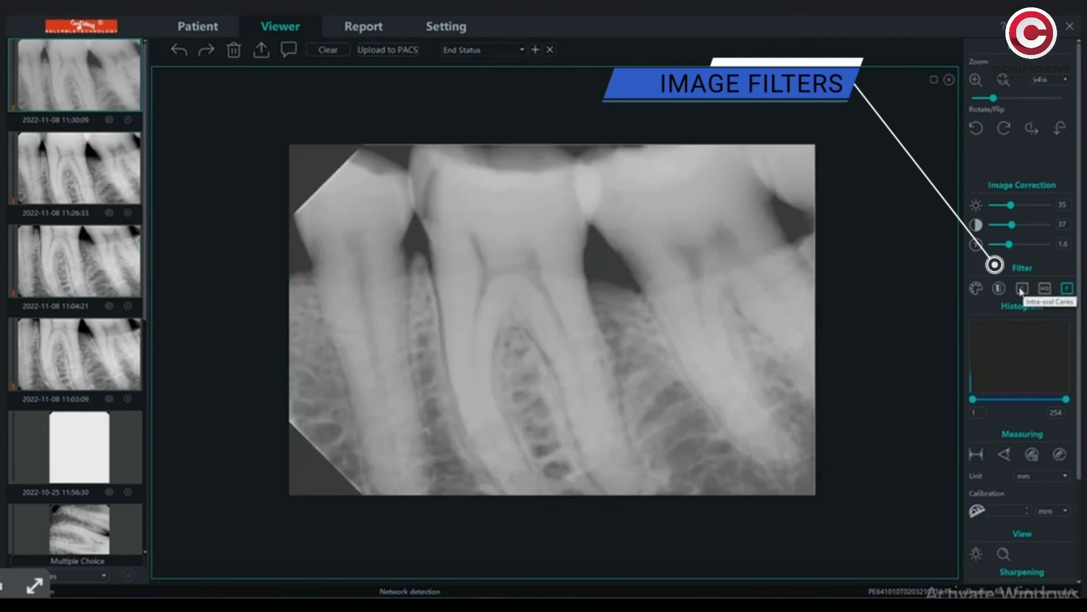
click(1022, 289)
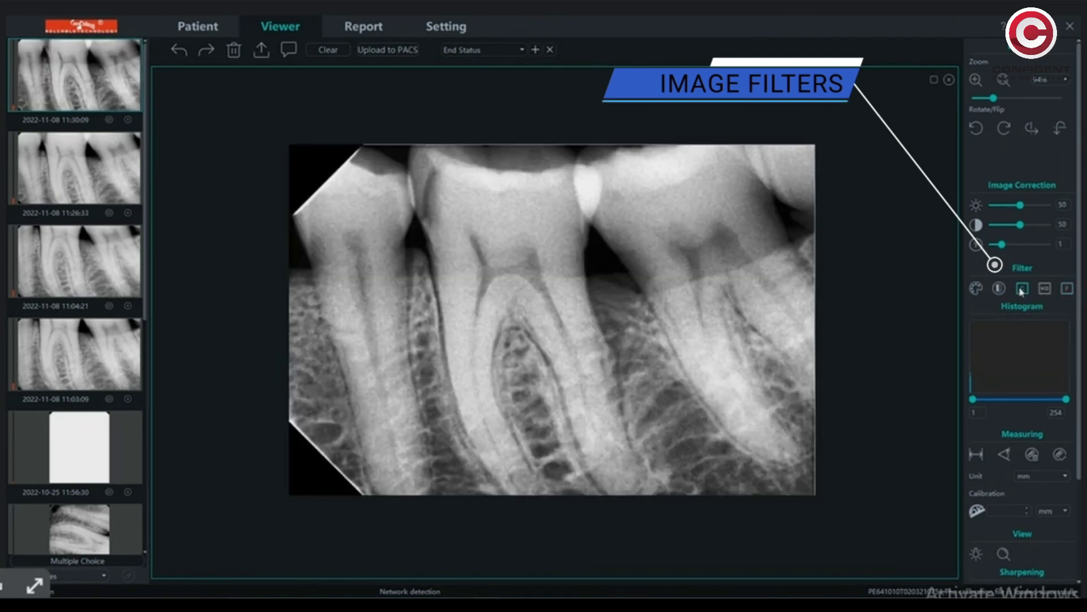
click(1023, 289)
click(1045, 289)
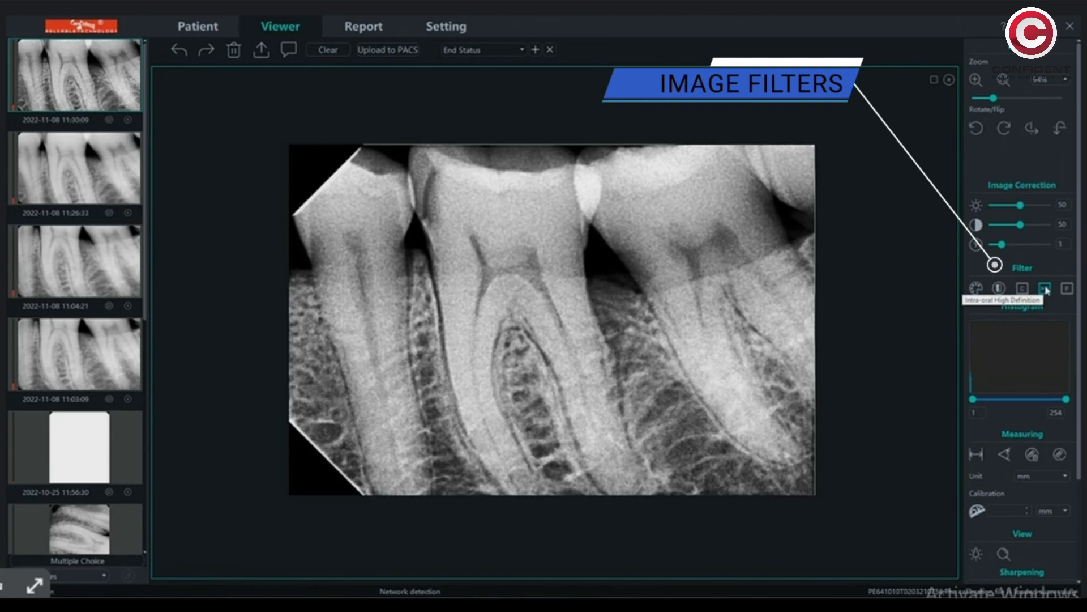
click(1045, 289)
click(1067, 289)
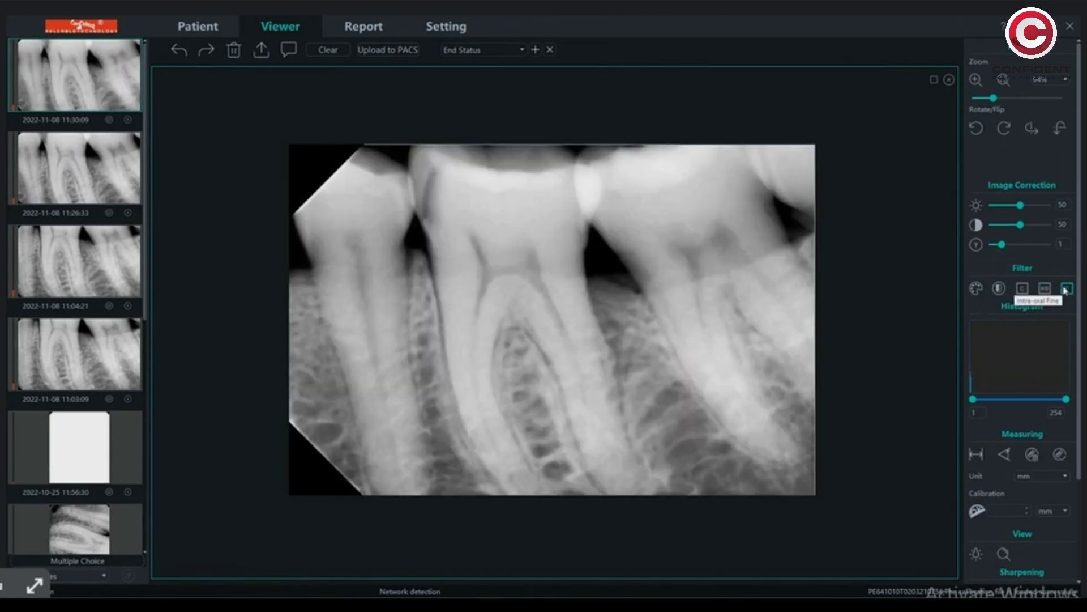
scroll(1053, 317, down, 2)
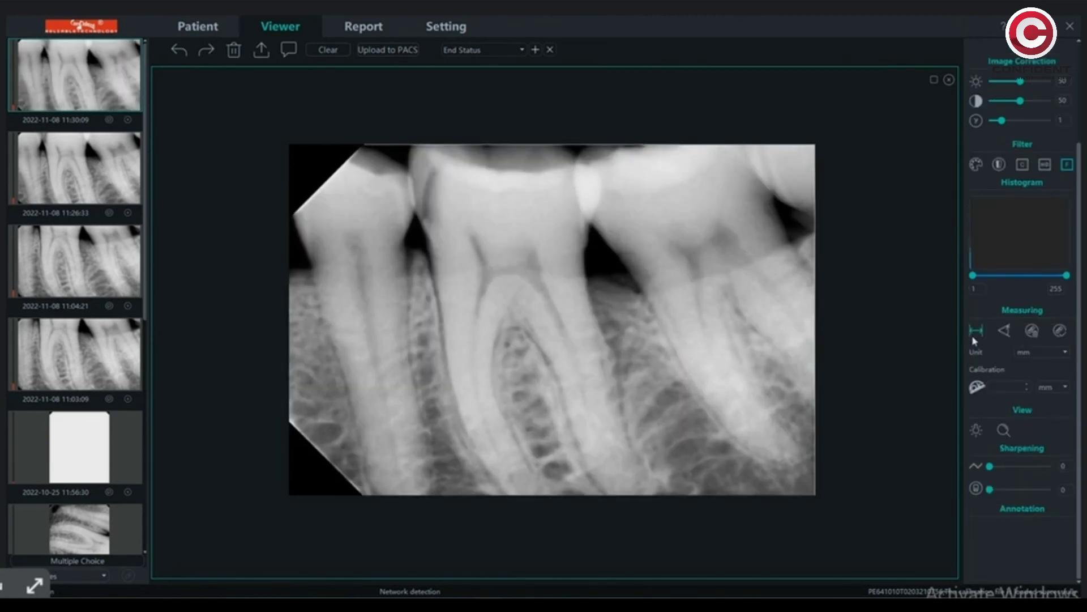
scroll(355, 179, up, 2)
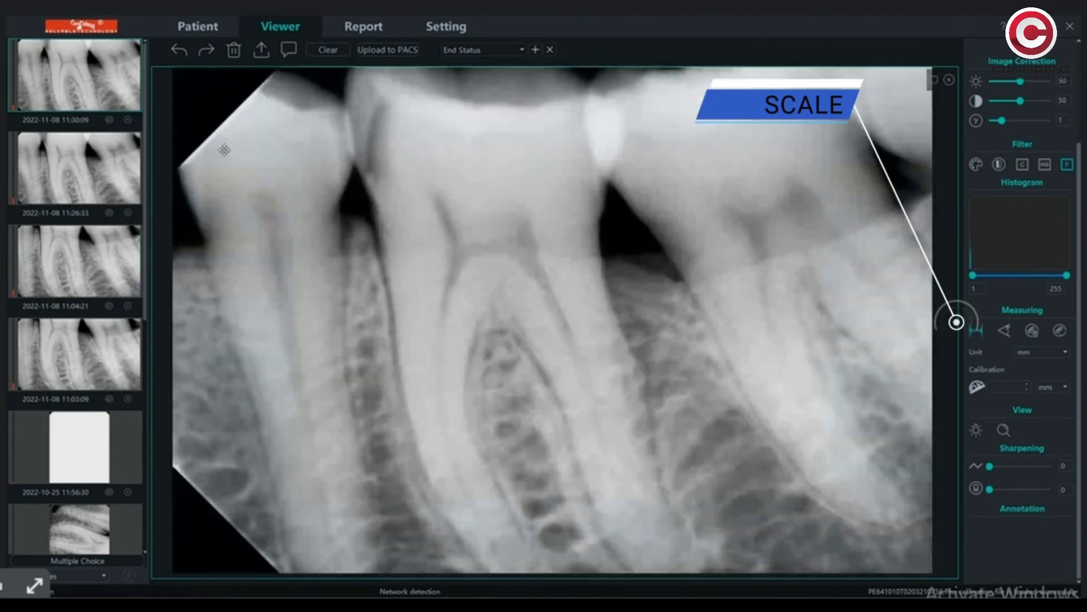
- Measure the left tooth's length as 88.6 mm, switching the unit to cm and back to mm
drag(272, 80, 350, 499)
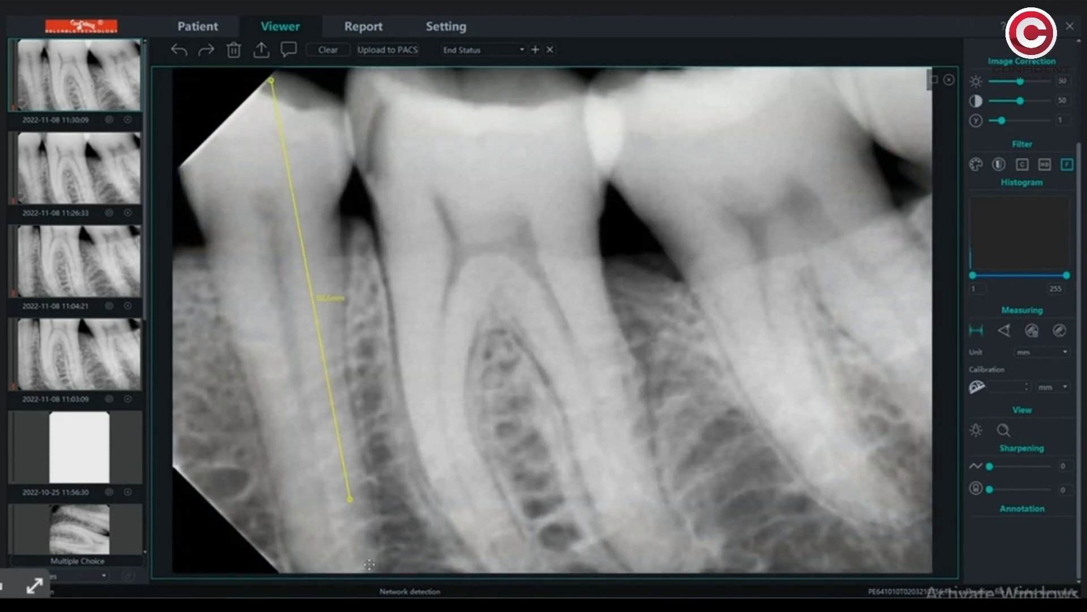
click(1062, 358)
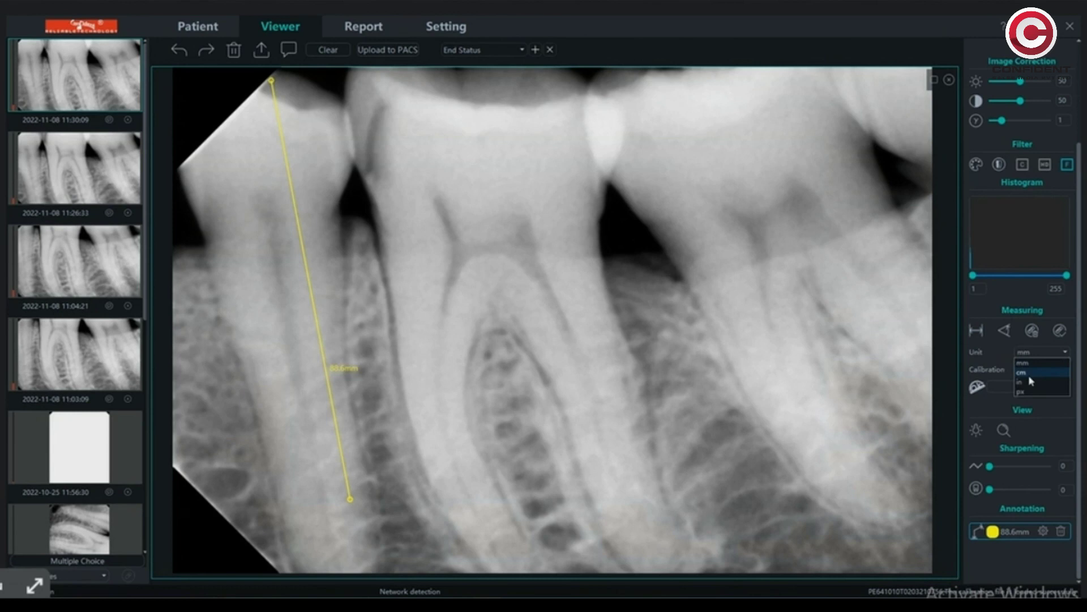
click(1032, 378)
click(1047, 352)
click(1029, 368)
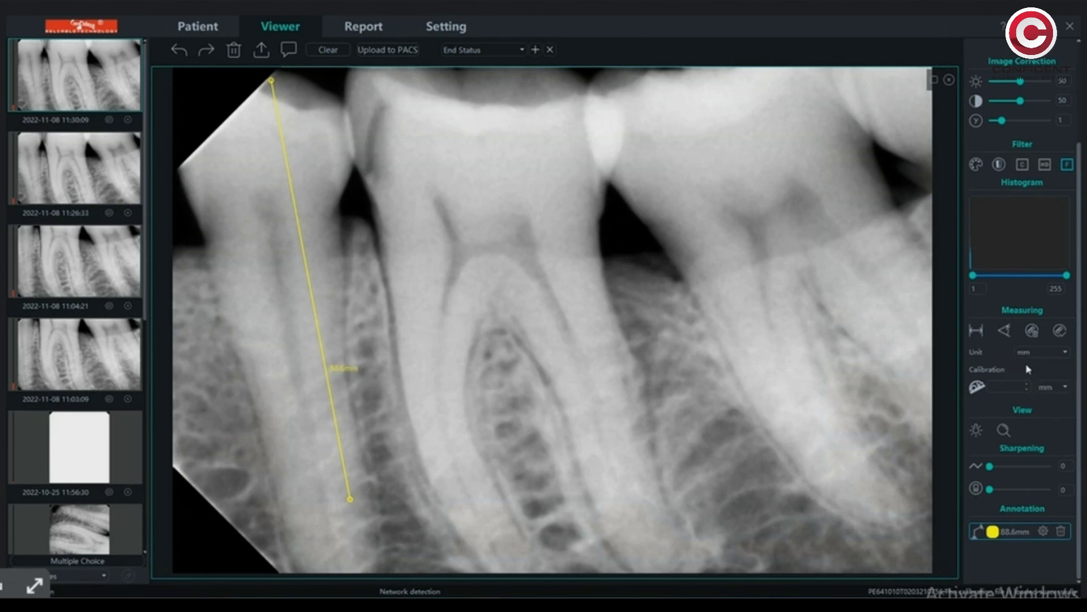
- Measure a 53° angle on the middle tooth from crown to below the root
click(1003, 333)
click(365, 79)
click(440, 493)
click(632, 288)
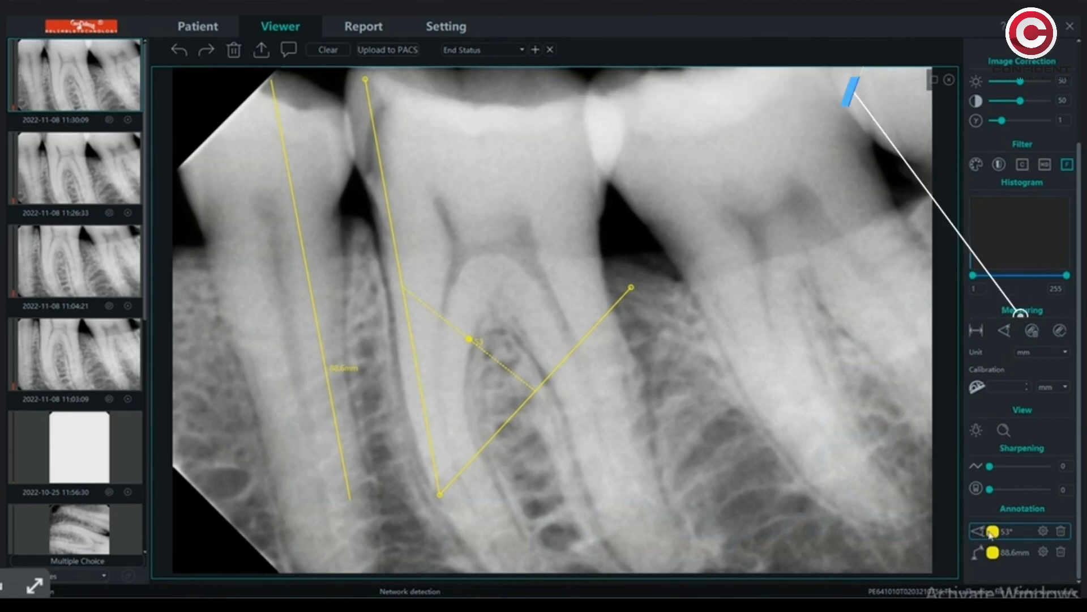
- Recolour the angle magenta and the 88.6 mm line pink, then delete both annotations
click(1043, 531)
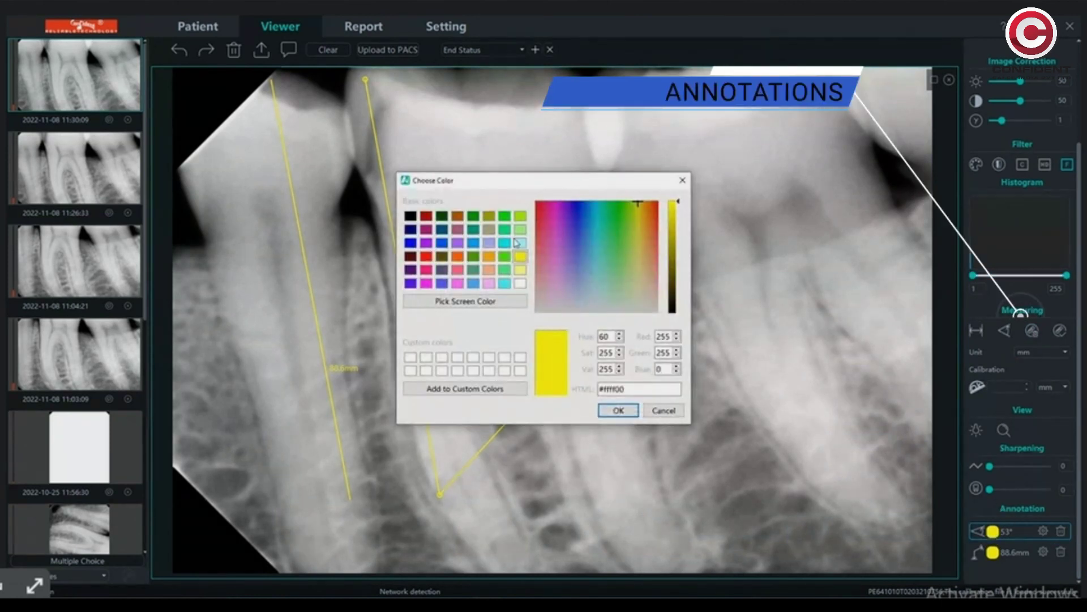
click(629, 412)
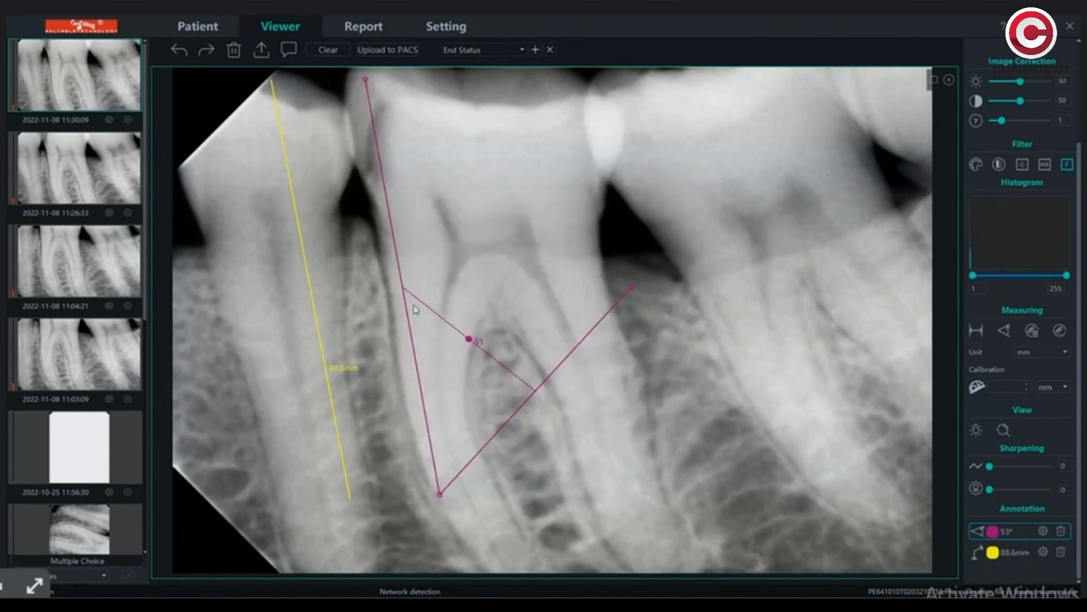
click(1043, 553)
click(517, 215)
click(617, 410)
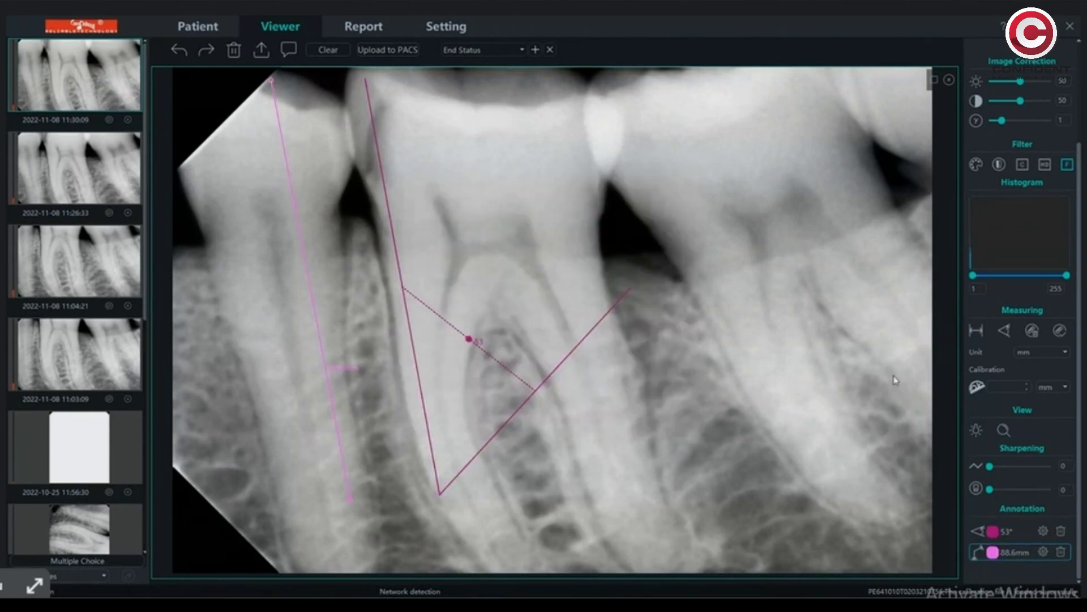
click(1063, 552)
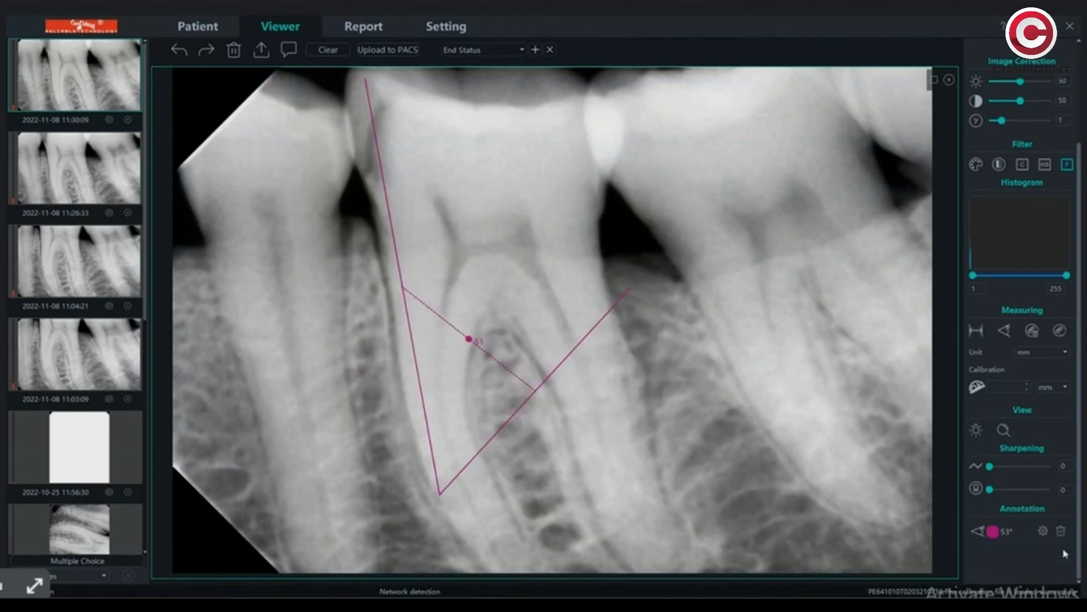
click(1061, 531)
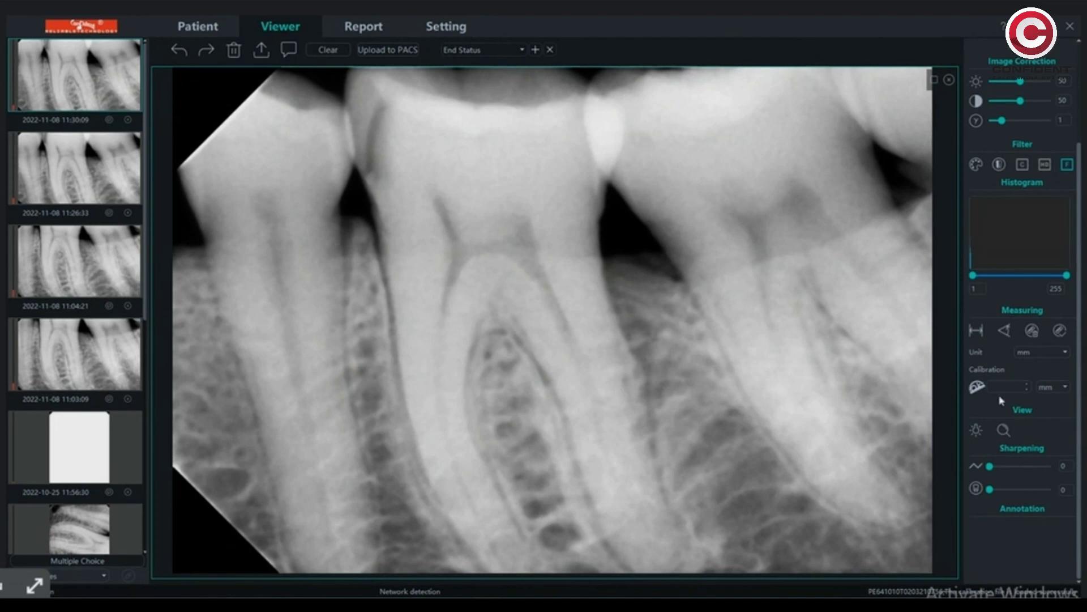
- Try the measuring rulers, flash lamp and magnifier view tools on the X-ray
click(1060, 331)
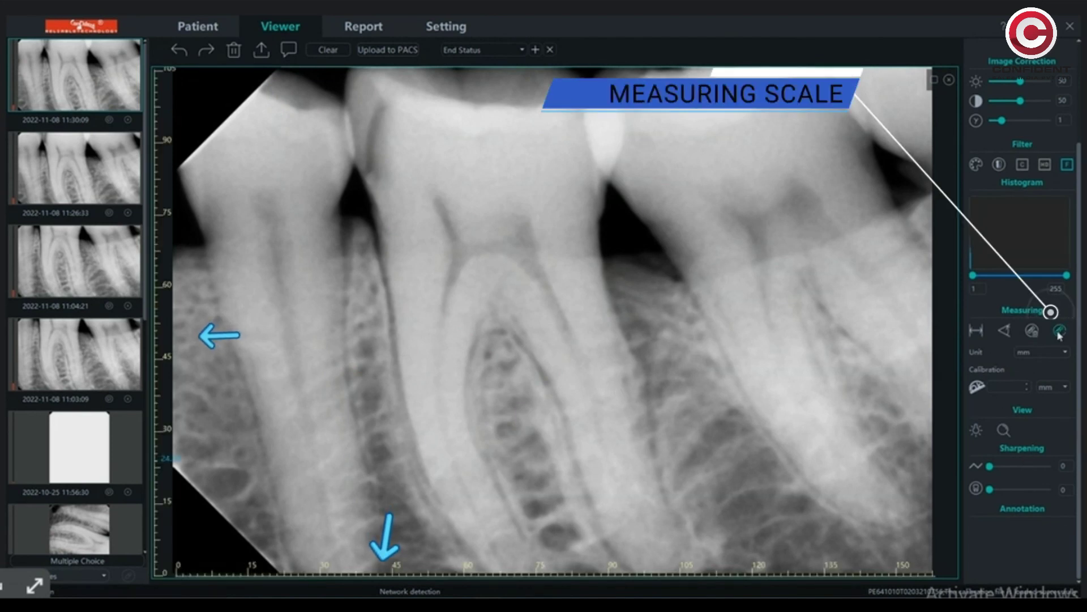
click(1060, 332)
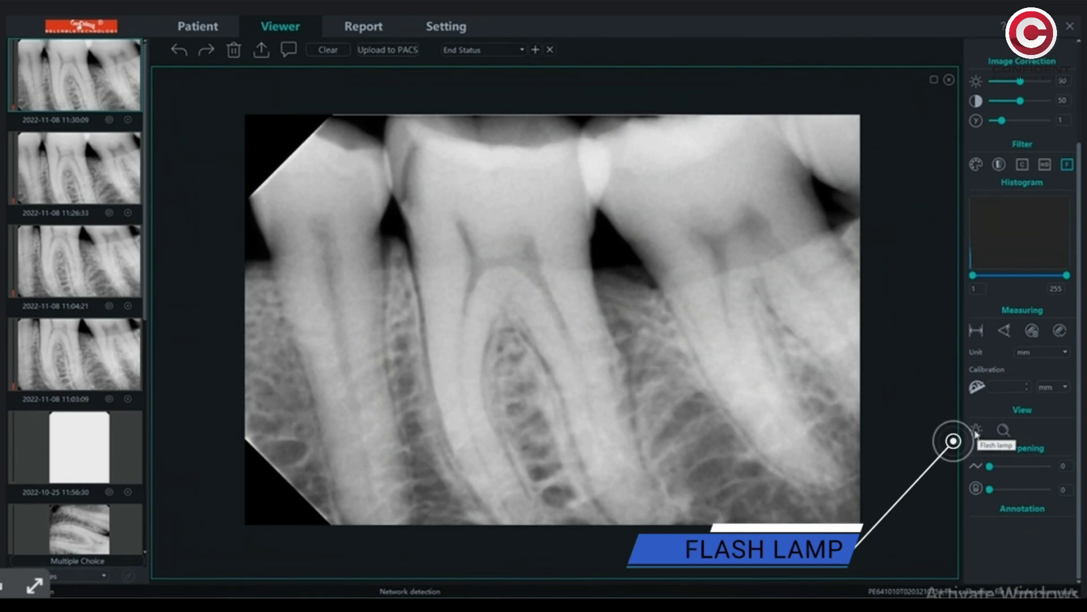
click(975, 431)
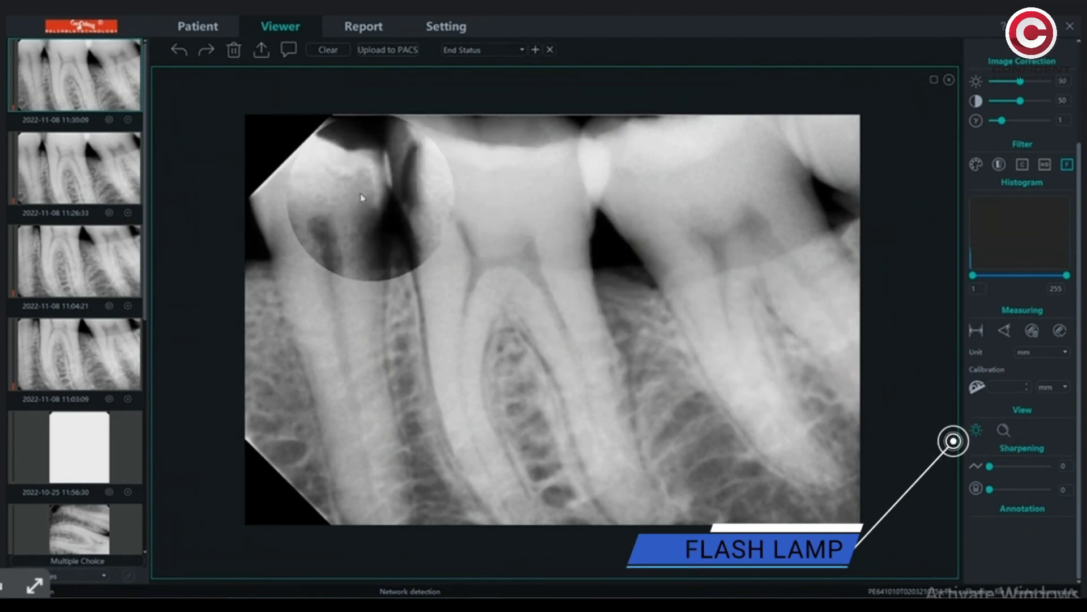
click(1005, 432)
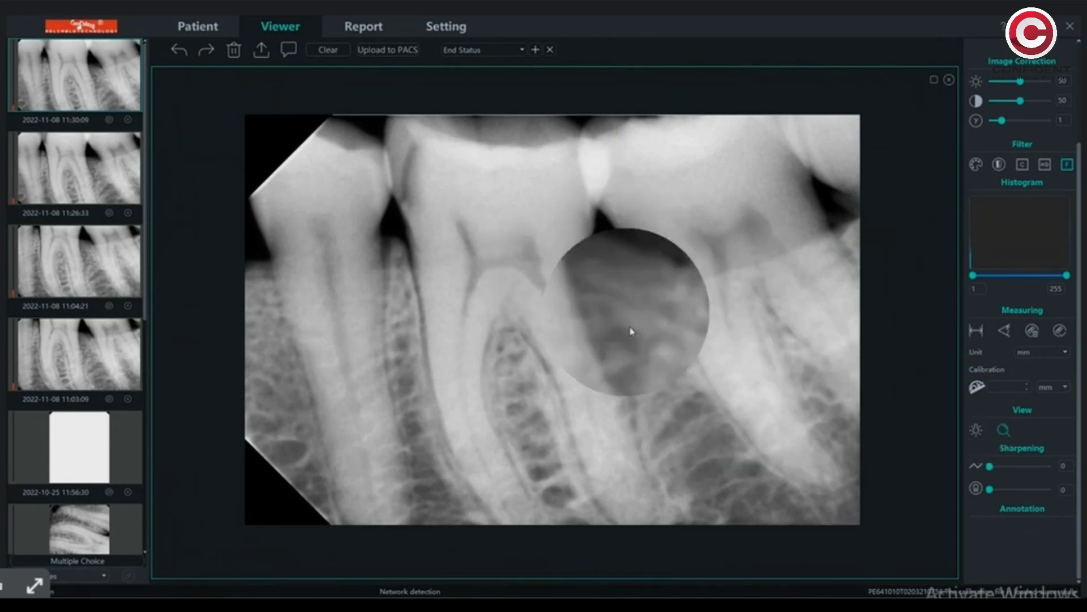
- Raise the X-ray's sharpening level to 2, then undo the last image change
click(1007, 469)
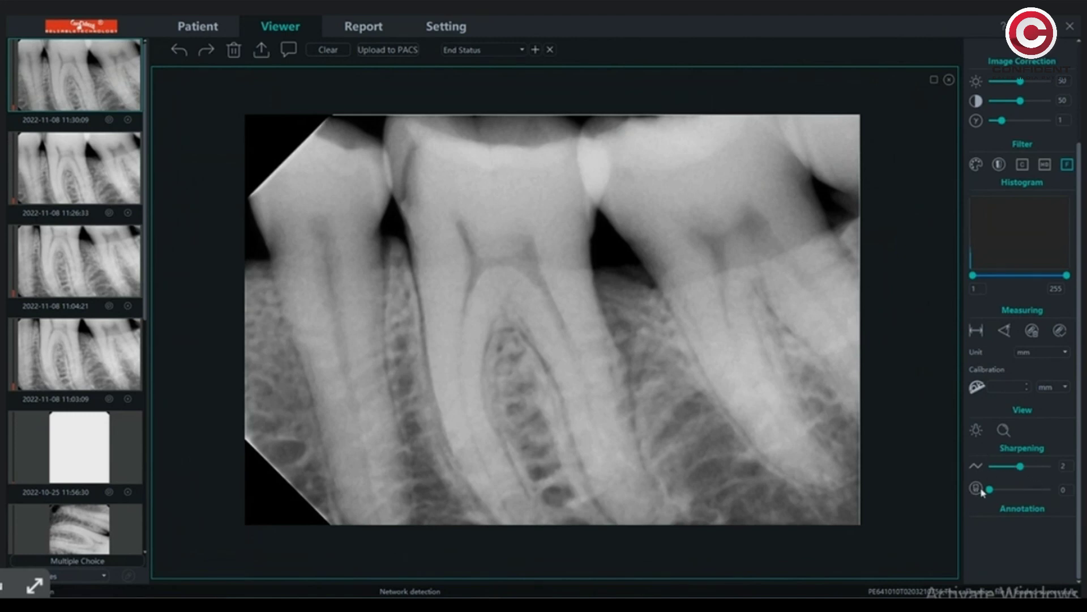
scroll(1011, 470, up, 3)
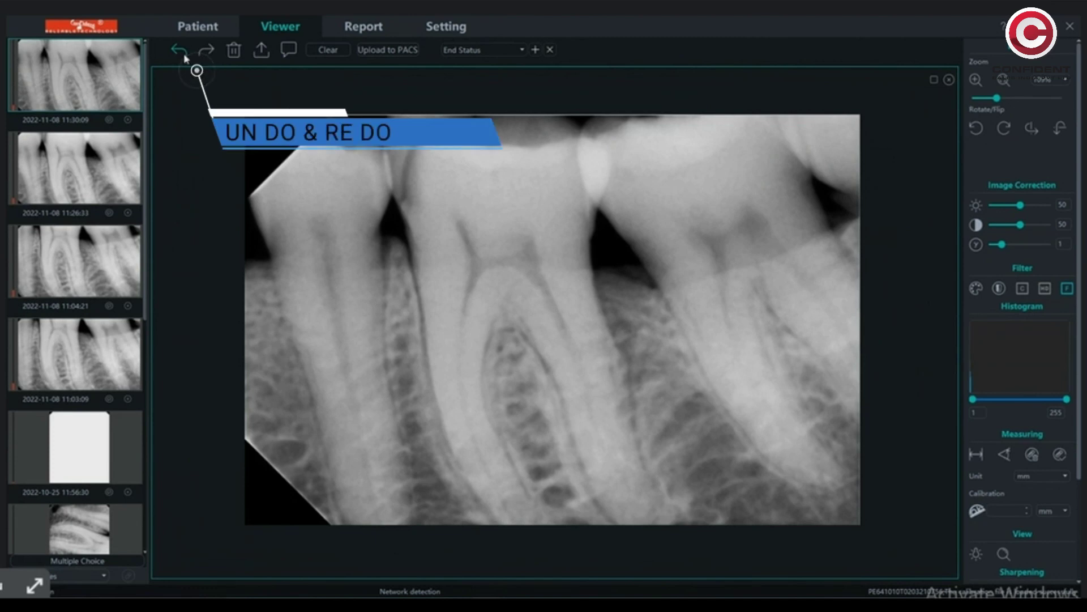
click(184, 57)
- Redo the change and save the X-ray as a *.jpeg file in Pictures
click(205, 53)
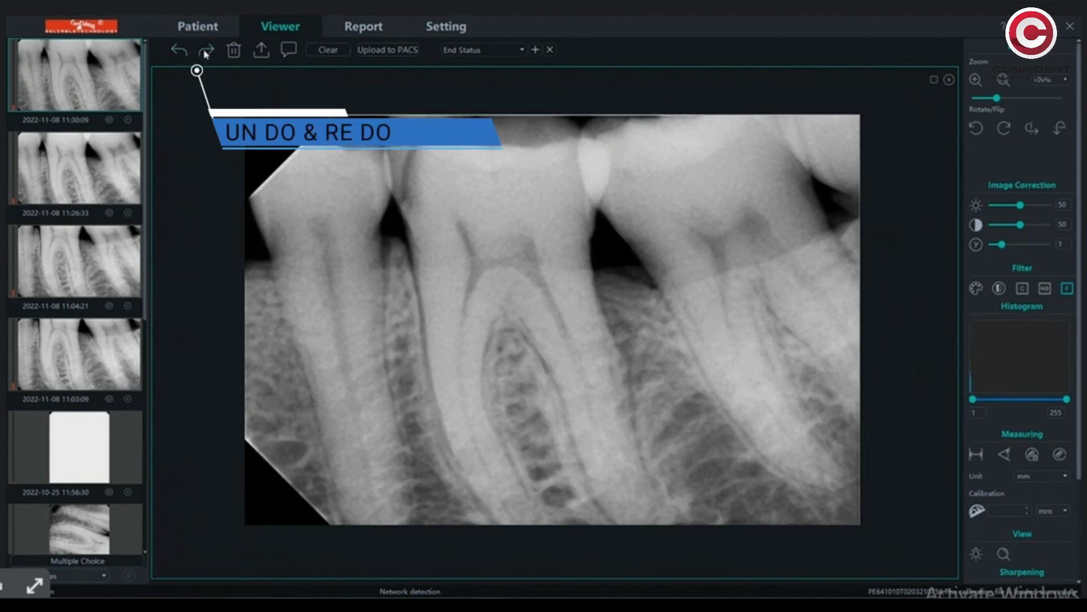
click(263, 57)
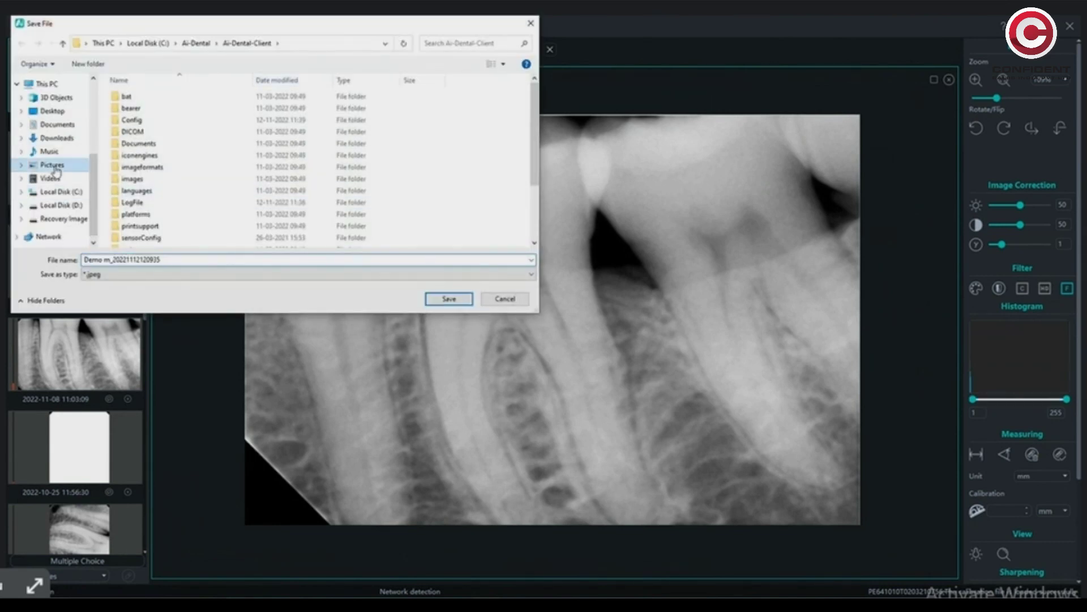
click(55, 169)
click(193, 277)
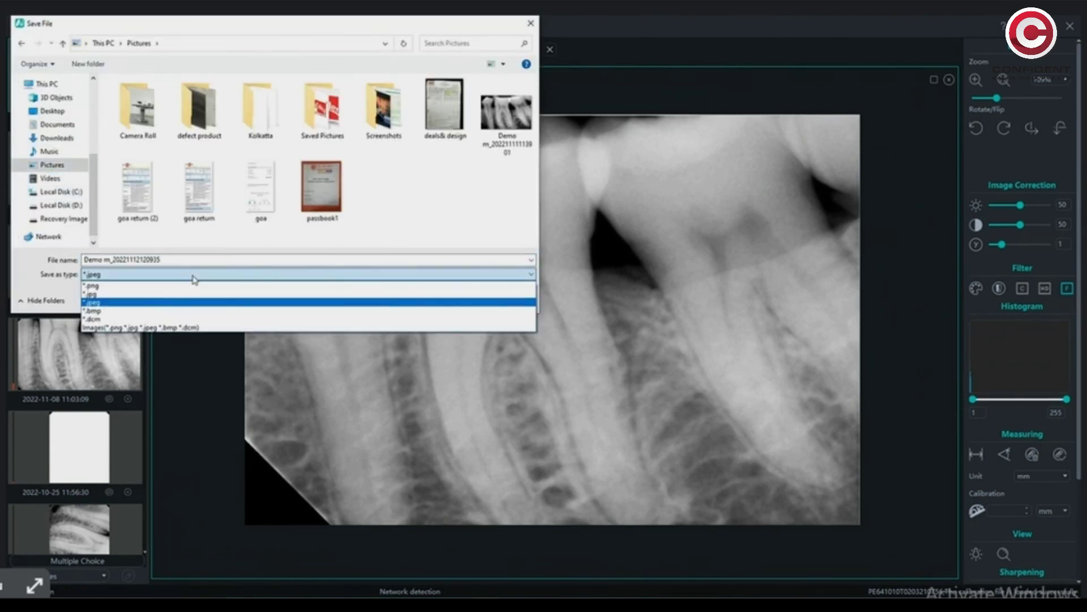
click(170, 294)
click(450, 303)
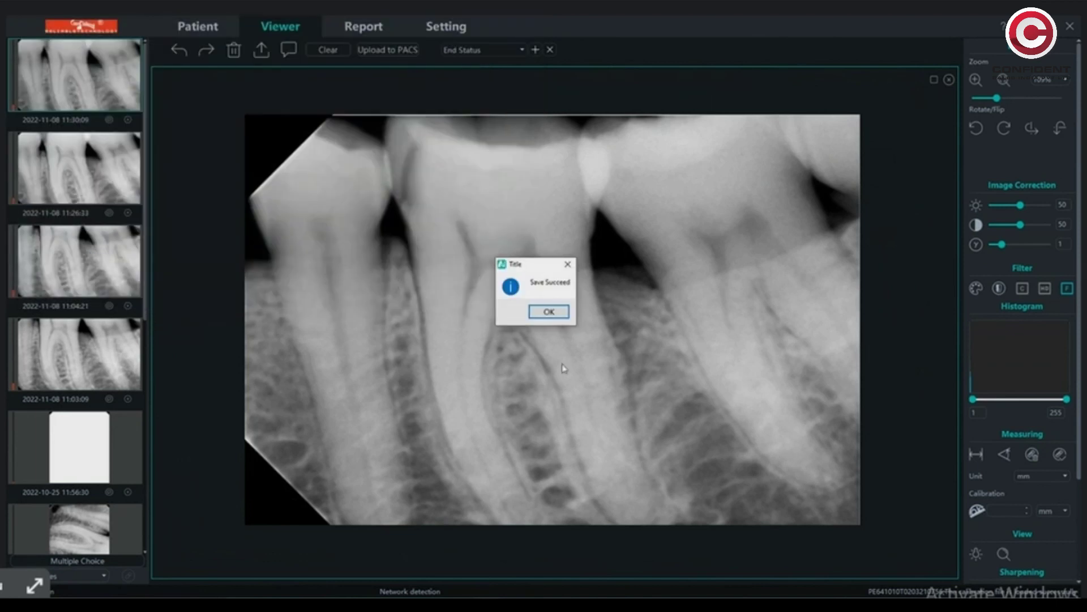
click(548, 311)
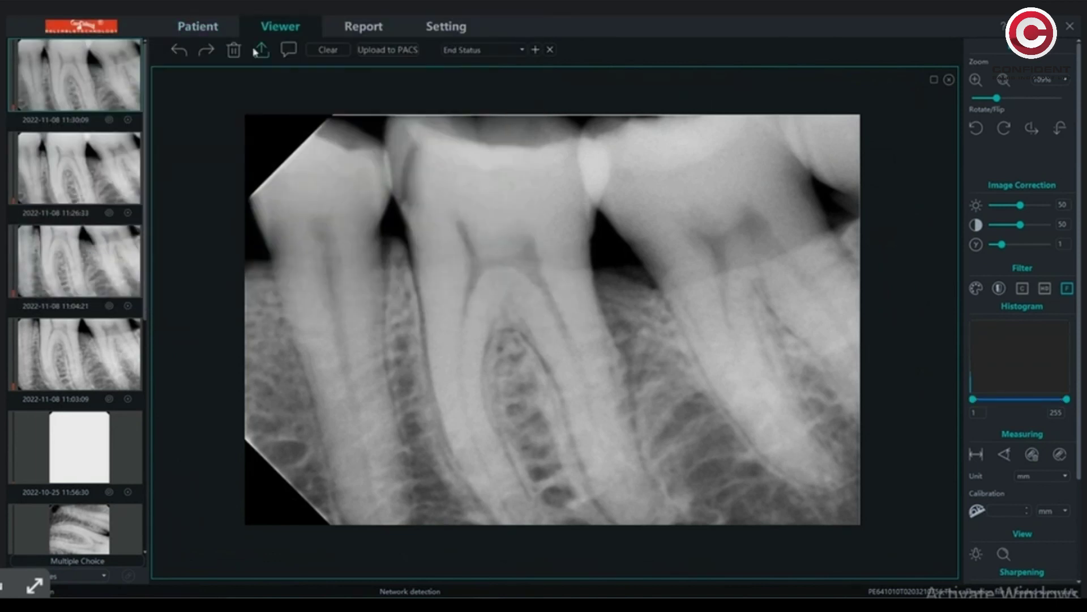
click(290, 52)
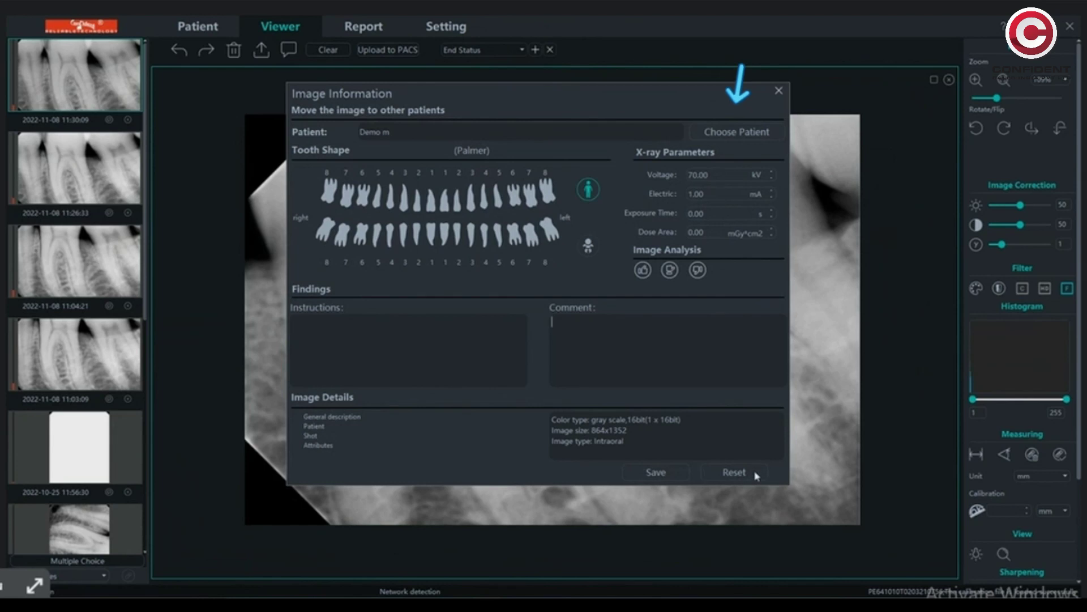
click(779, 90)
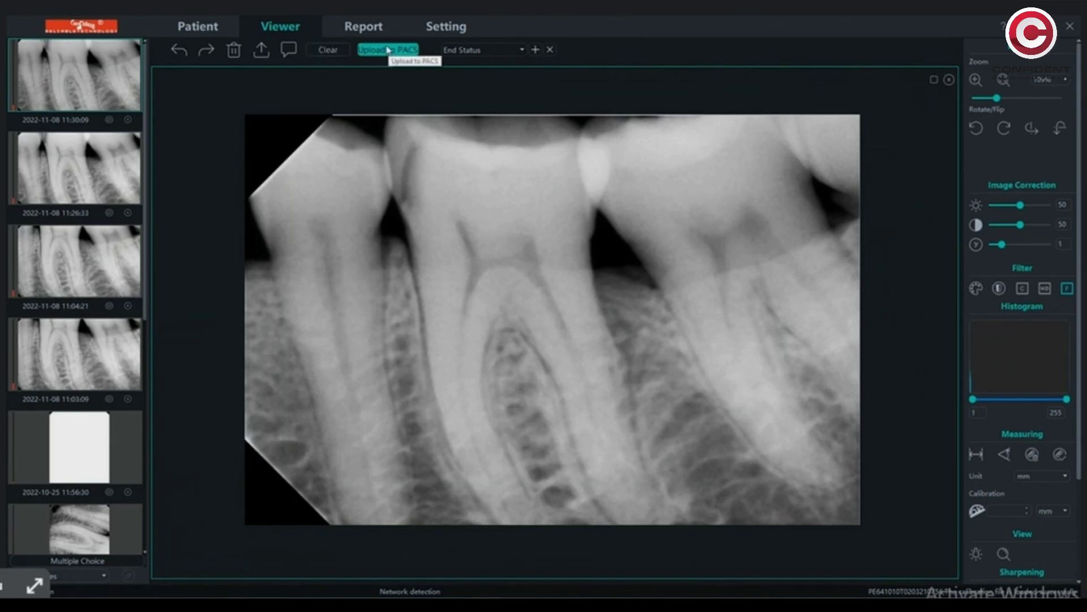
click(478, 51)
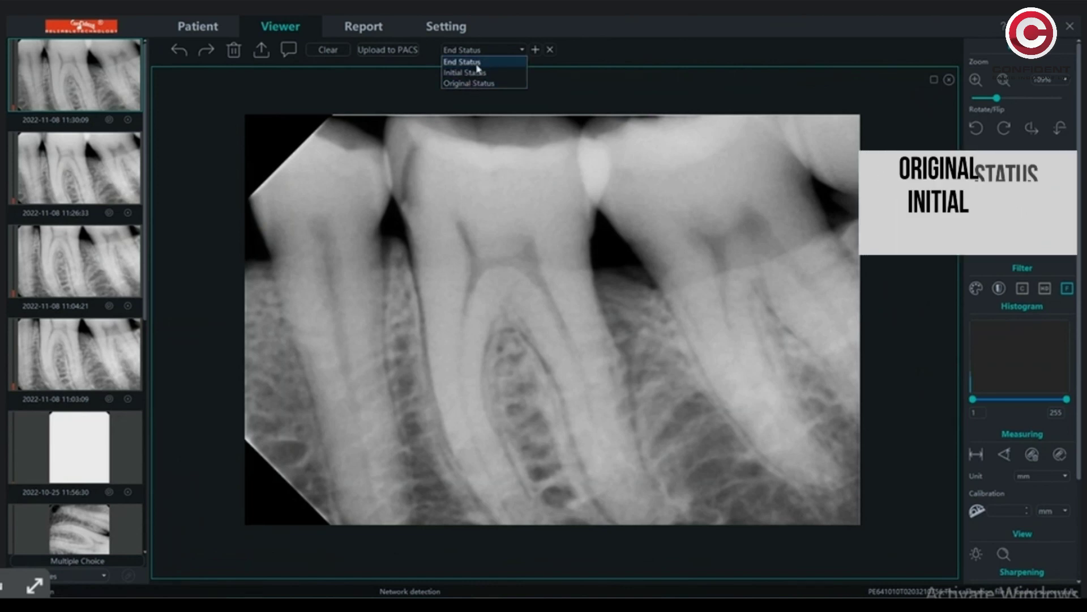
key(Up)
key(Return)
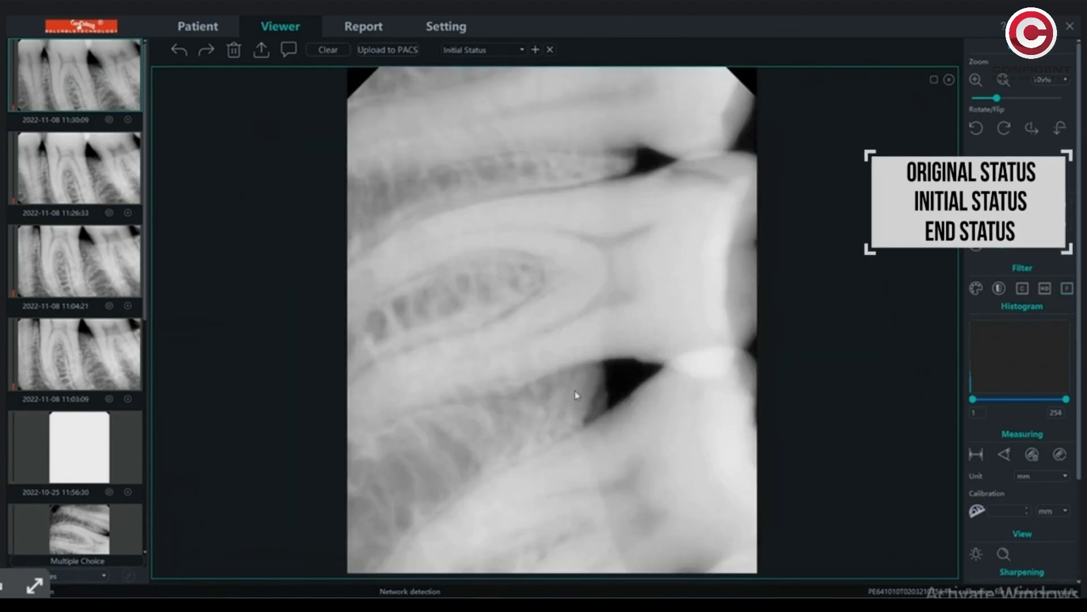
click(461, 51)
click(465, 85)
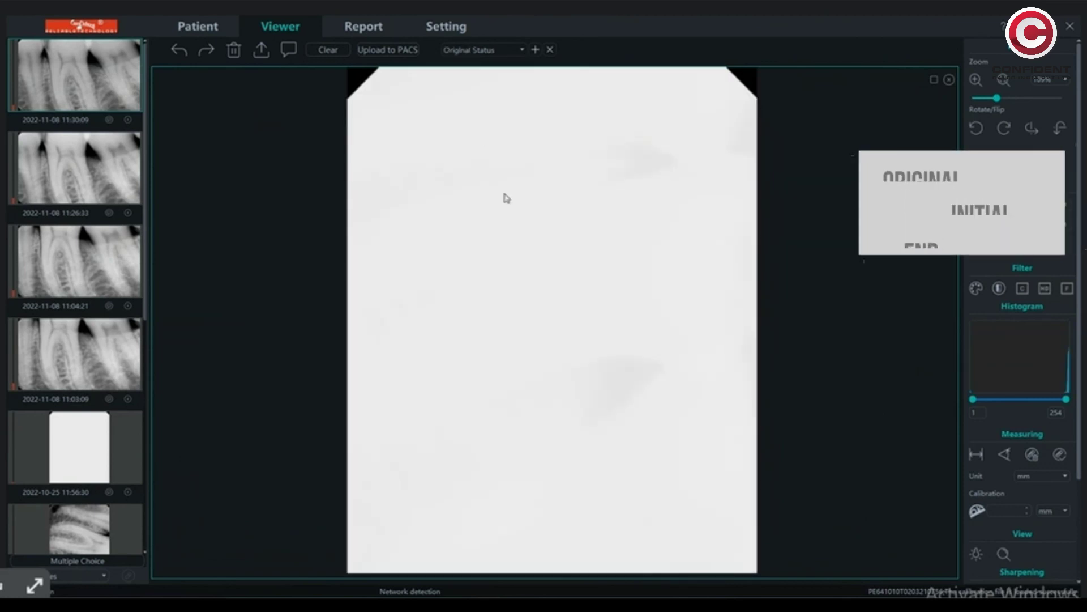
click(504, 51)
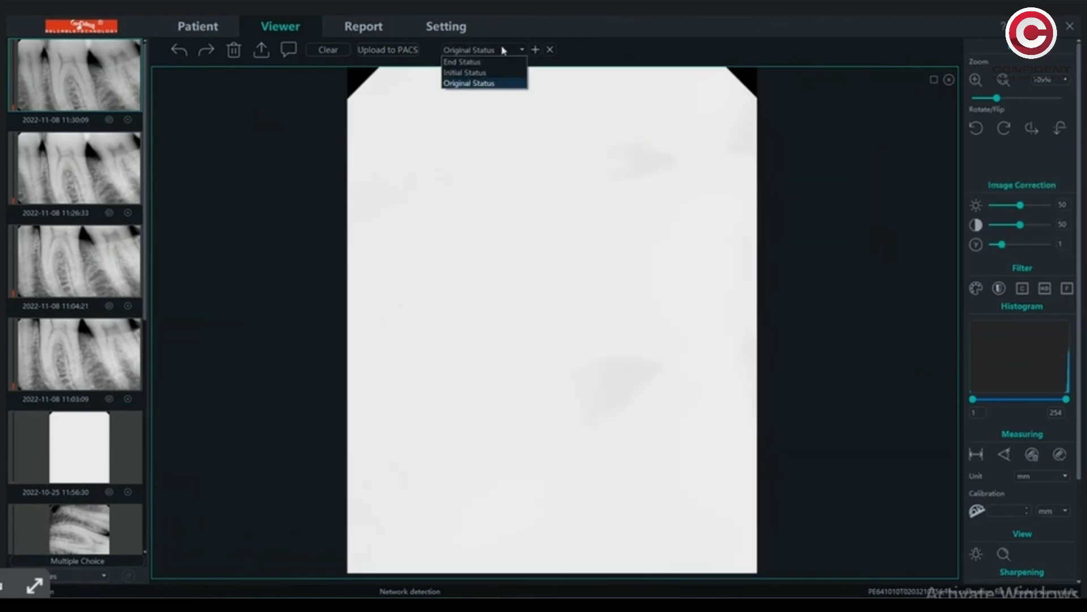
click(487, 63)
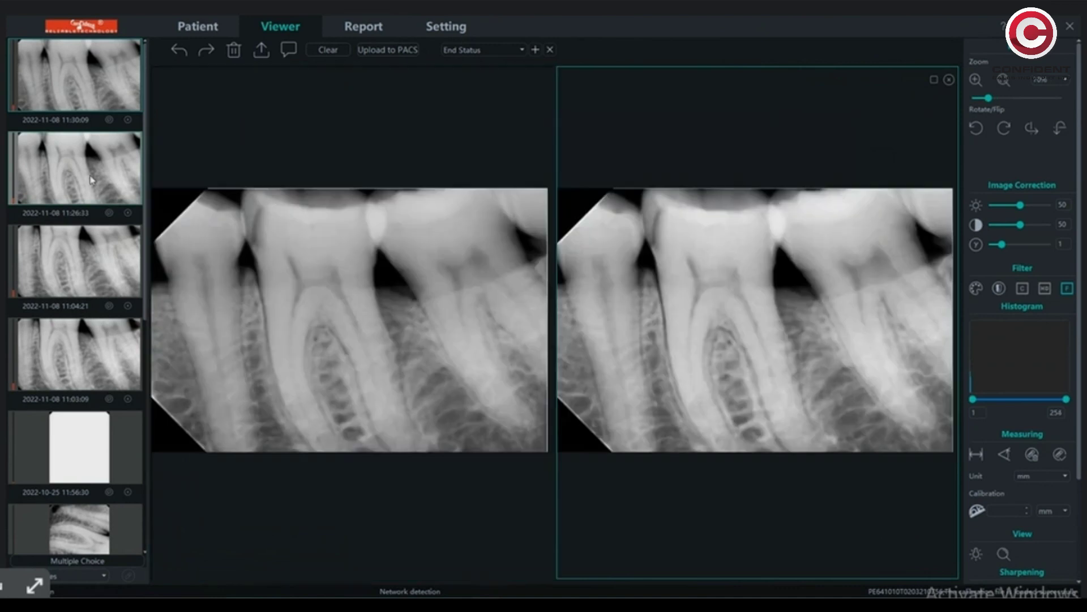
ctrl+click(89, 156)
ctrl+click(94, 267)
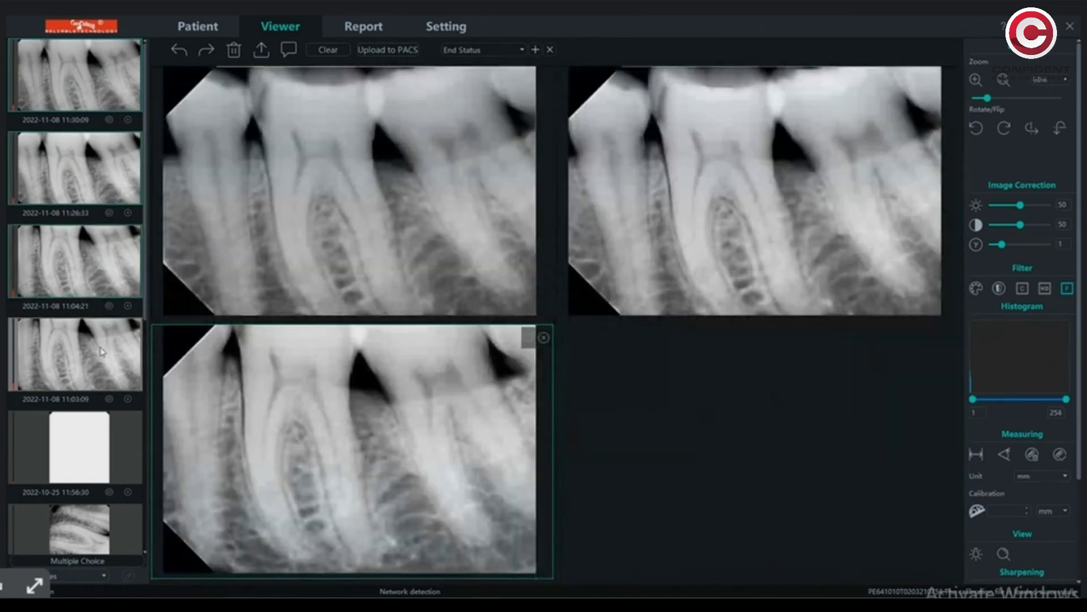
ctrl+click(101, 353)
ctrl+click(105, 449)
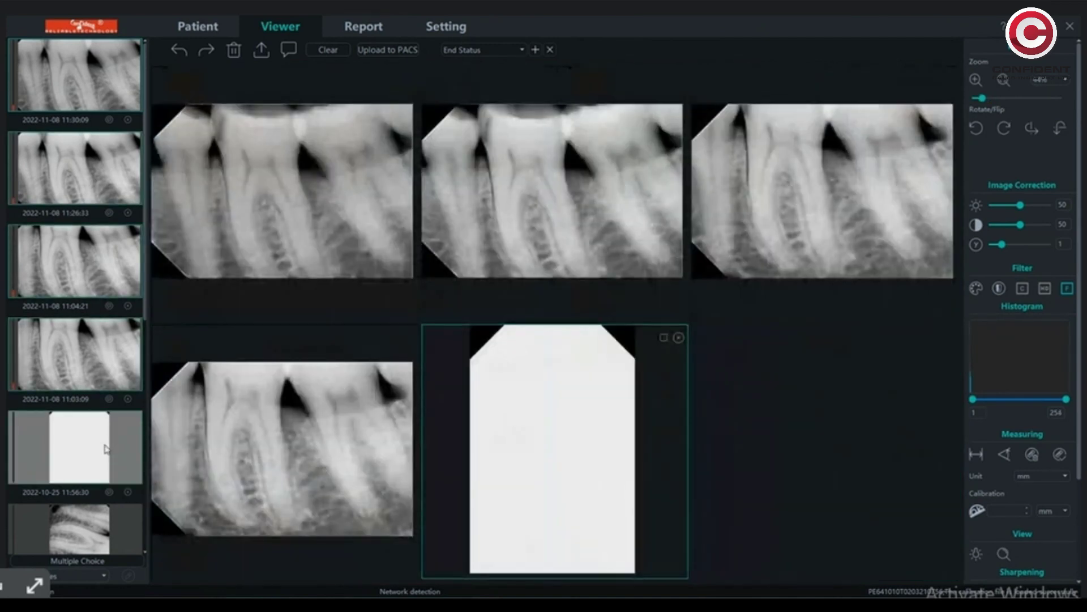
click(679, 338)
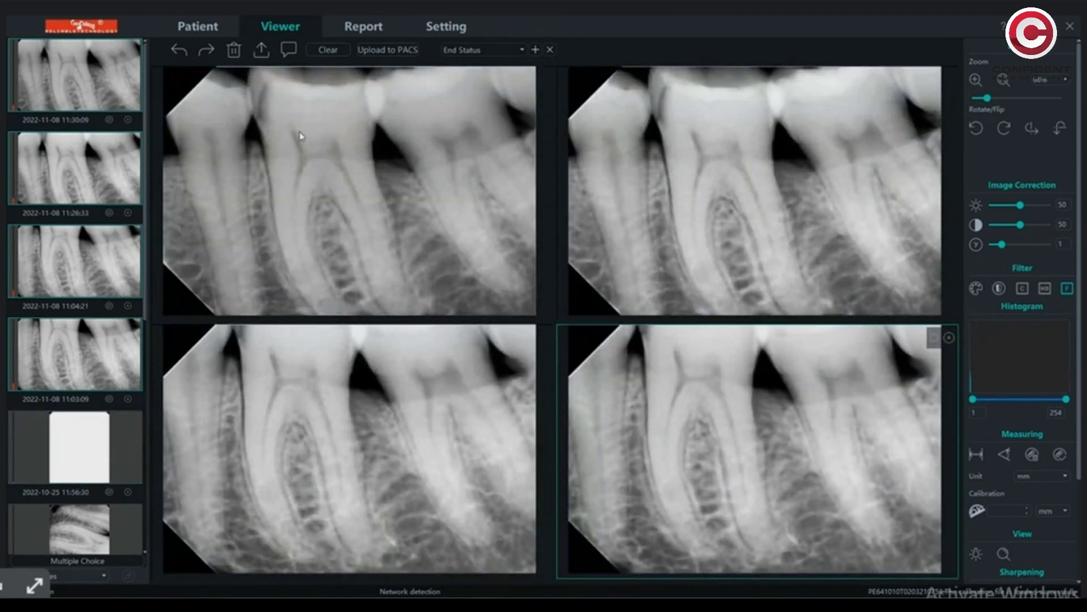
ctrl+click(98, 334)
ctrl+click(85, 263)
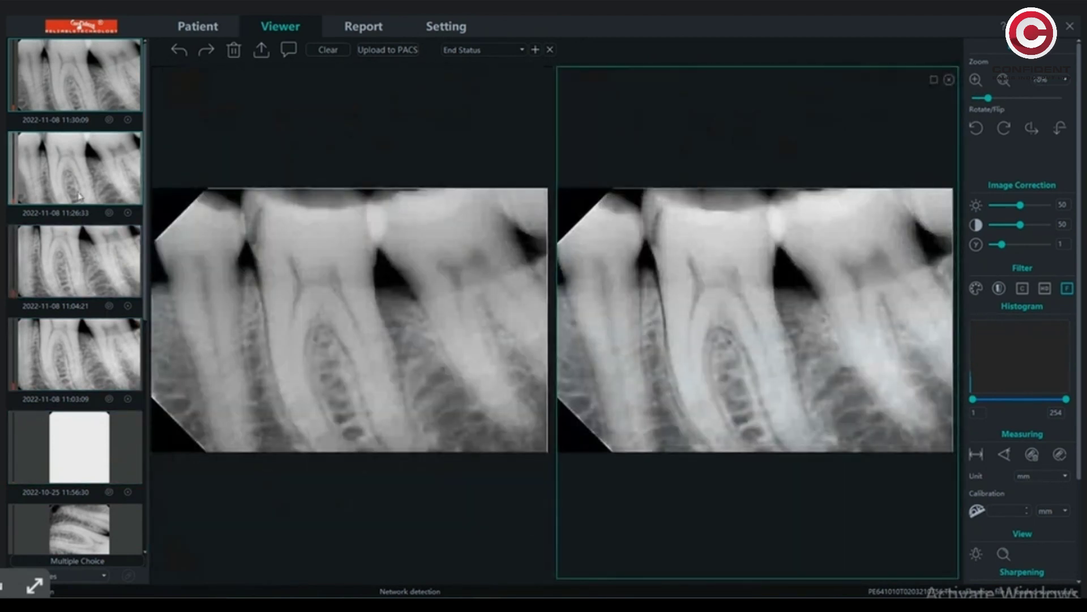
ctrl+click(82, 165)
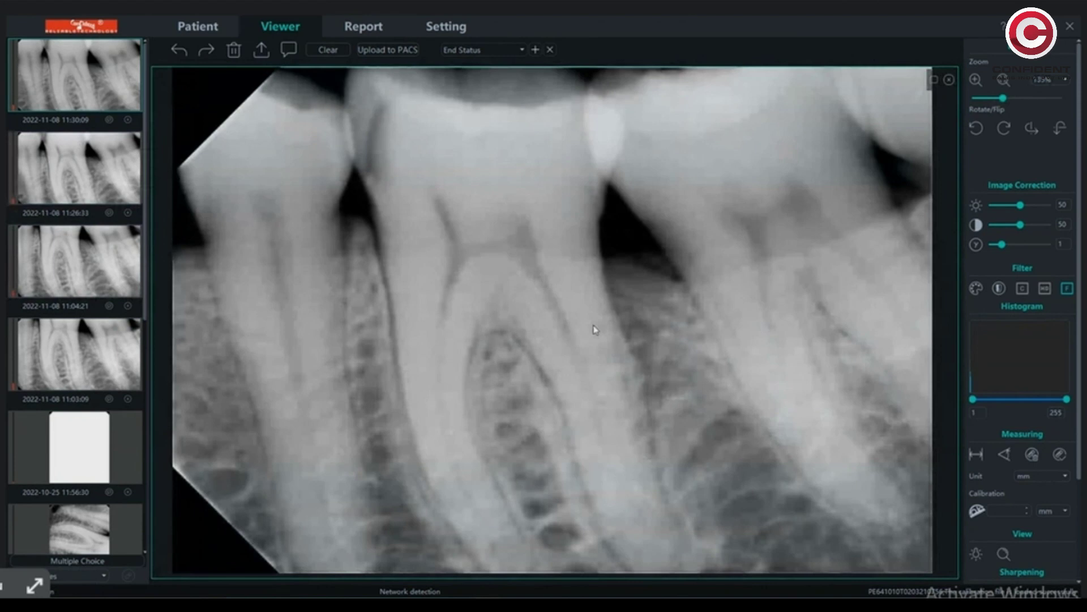
click(356, 29)
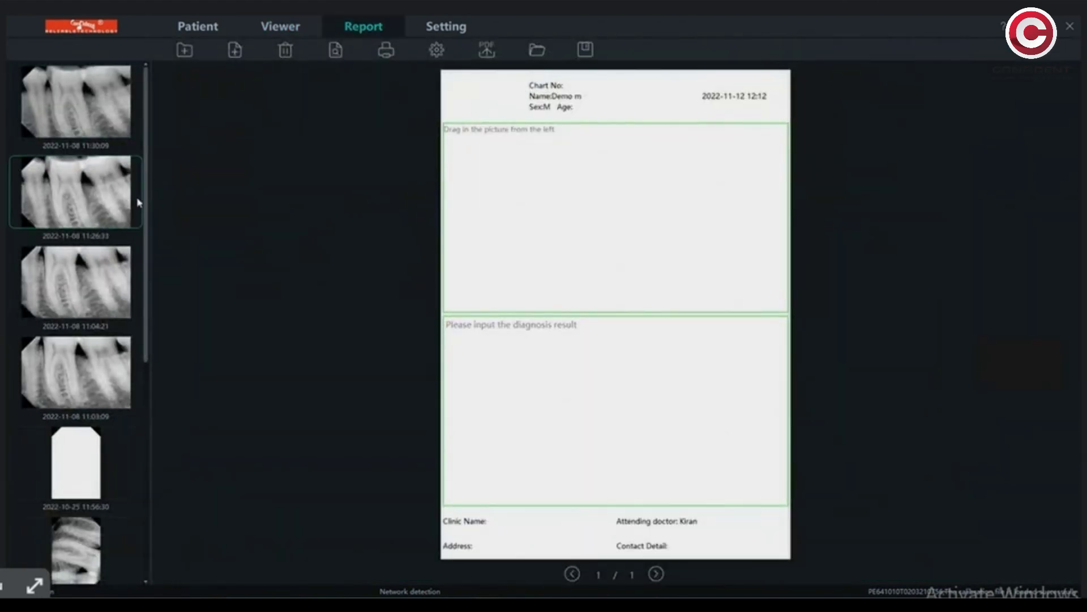
- Drag the first X-ray thumbnail into the report's picture box and select the diagnosis result box
scroll(102, 335, down, 3)
scroll(102, 335, up, 3)
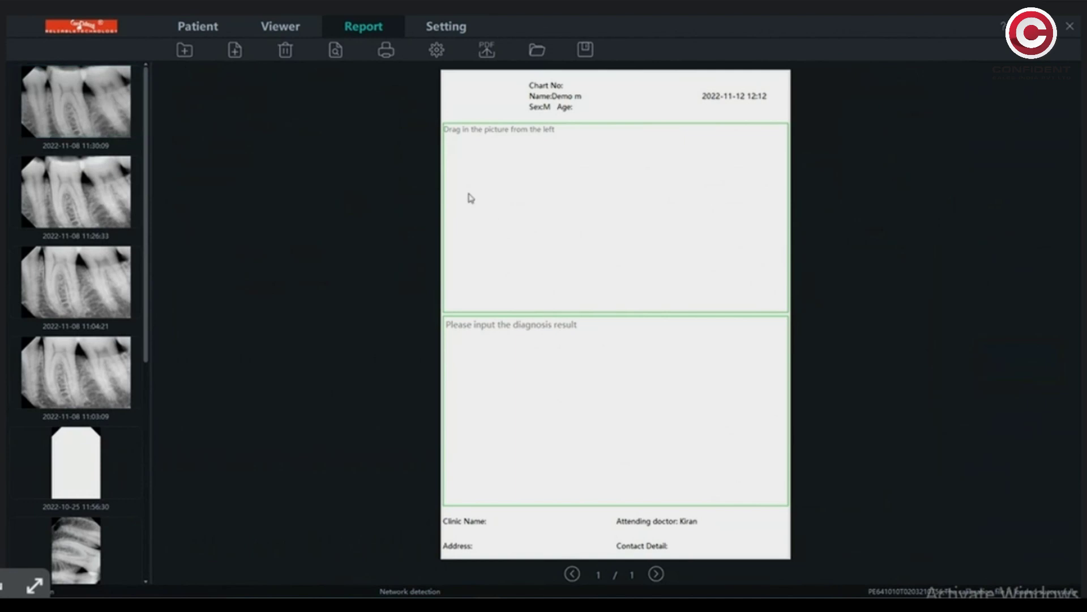
drag(115, 108, 614, 202)
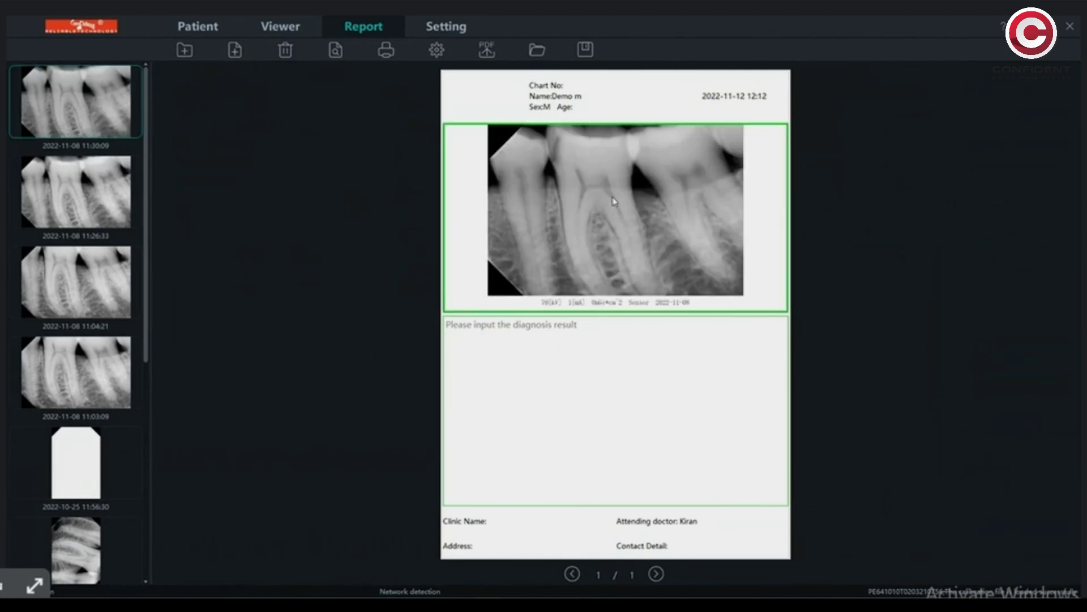
click(522, 338)
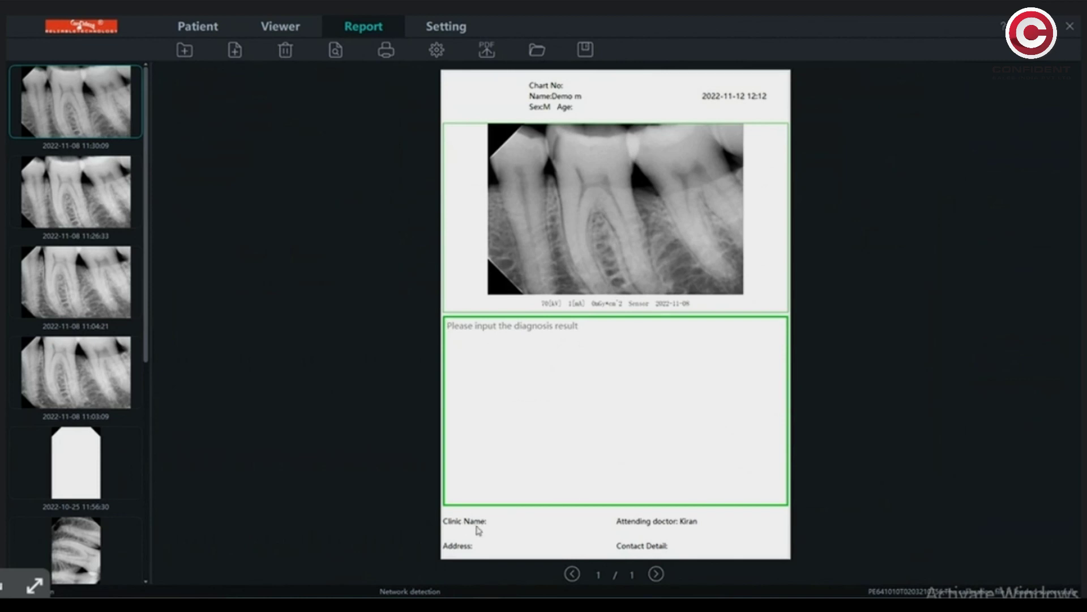
click(487, 51)
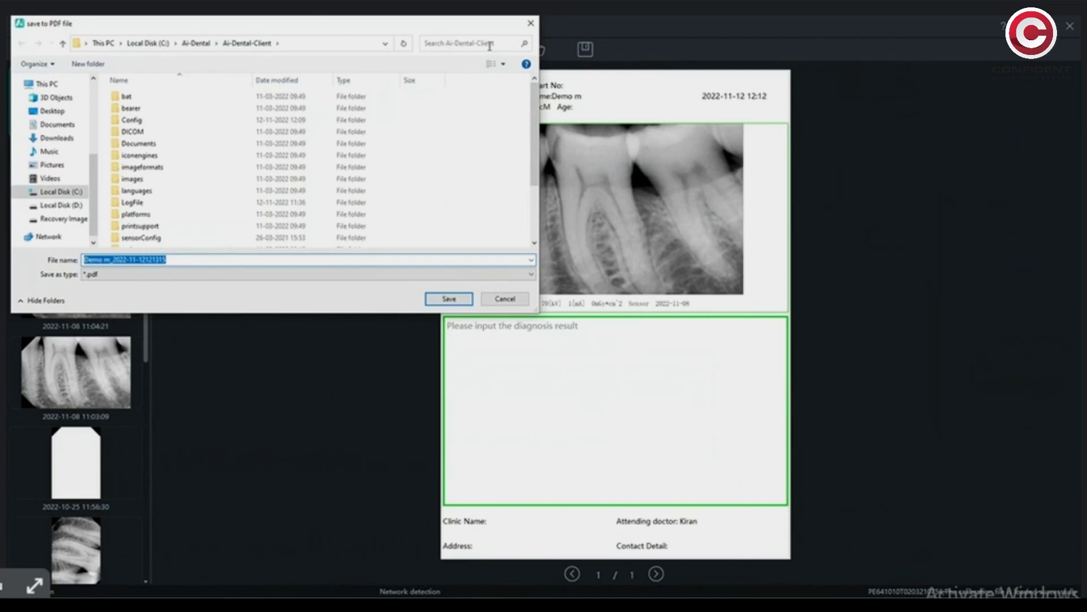
- Cancel the PDF save and accept the ReportSetting layout settings with OK
click(505, 299)
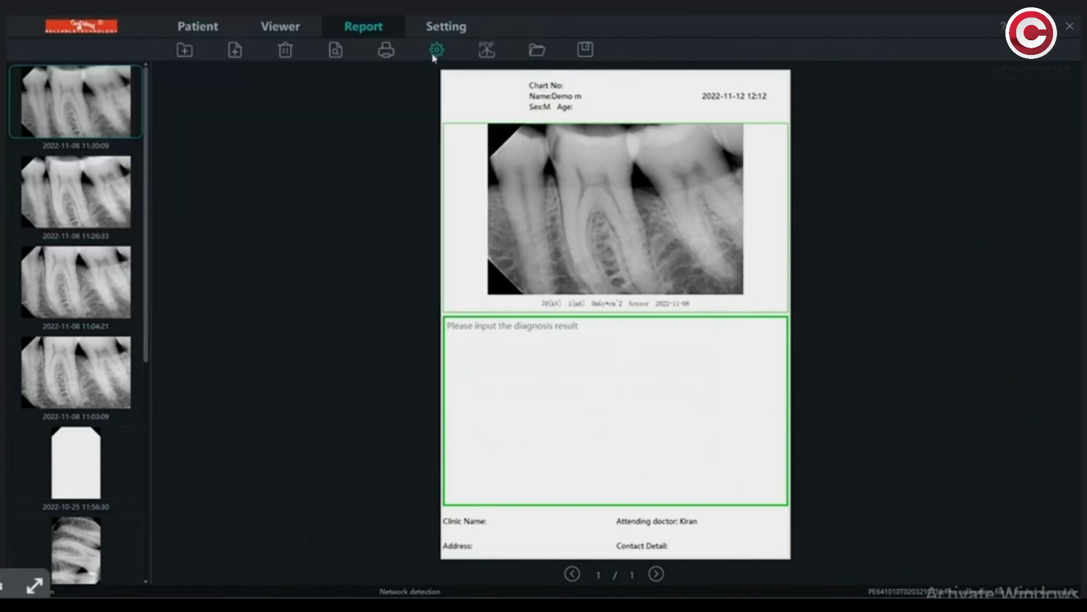
click(435, 51)
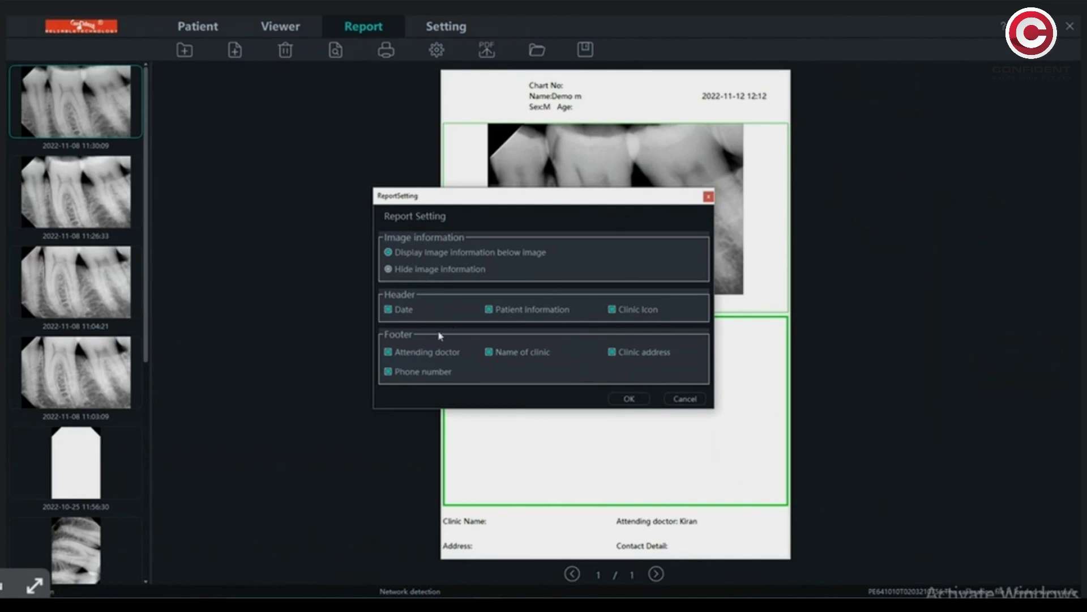
click(628, 398)
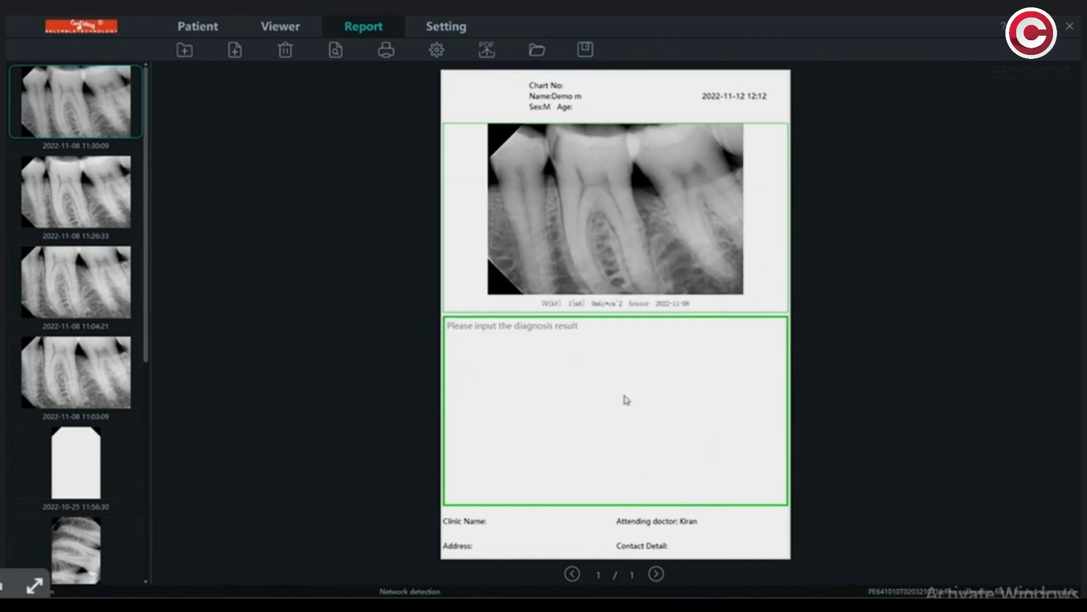
click(385, 54)
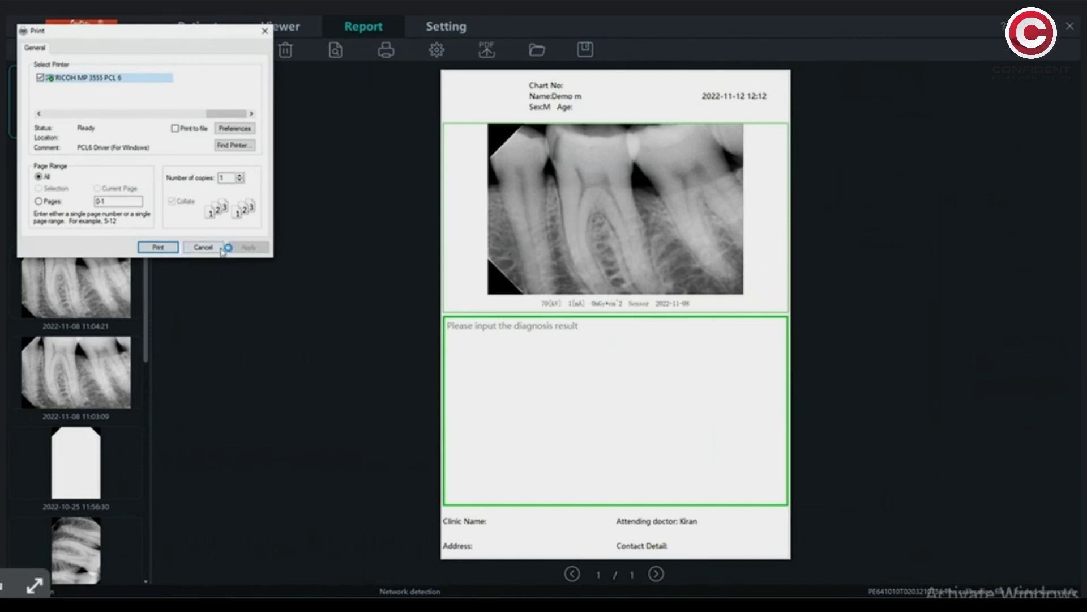
- Dismiss Print and Print Preview, then add a blank second report page (2 of 2)
click(220, 248)
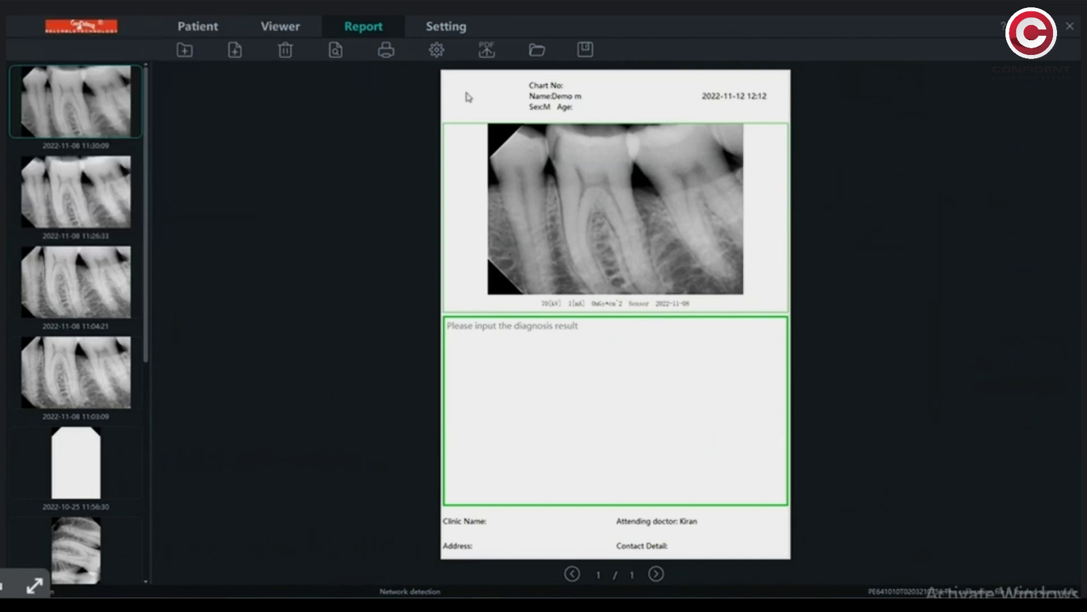
click(336, 50)
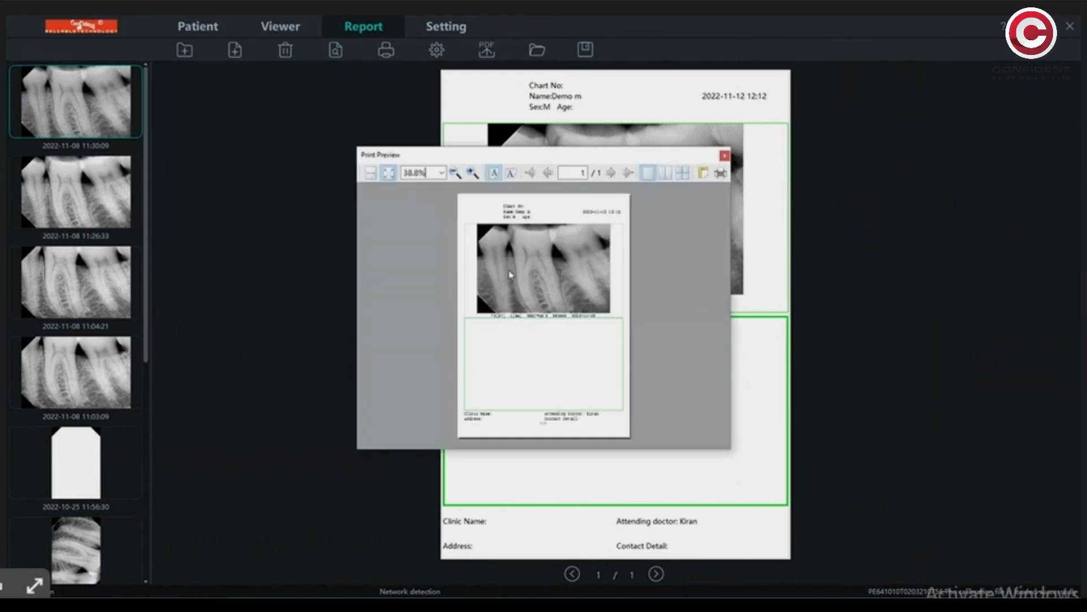
click(724, 155)
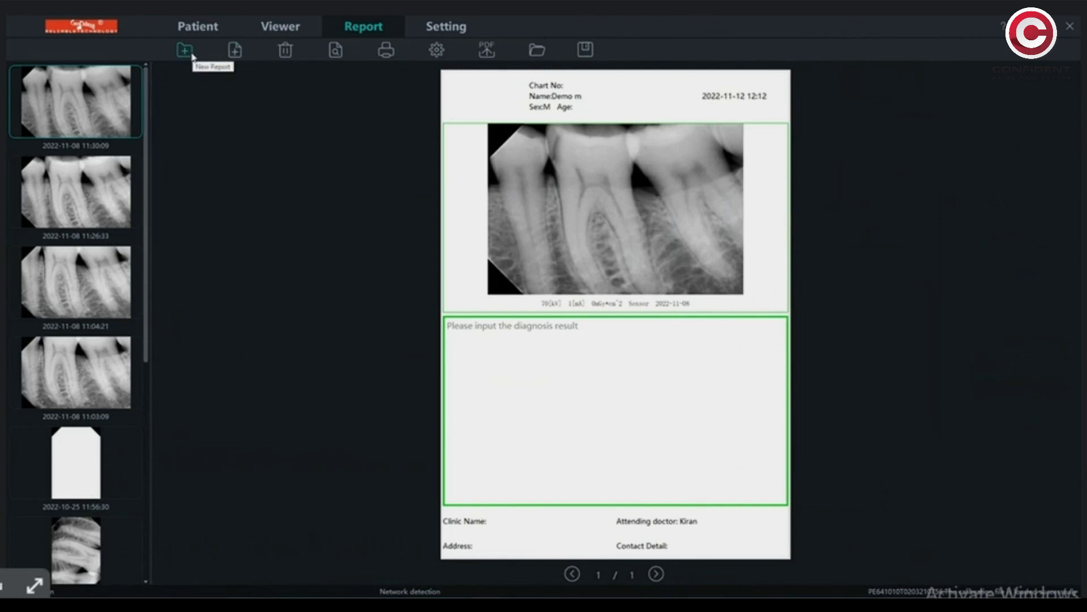
click(235, 51)
click(572, 574)
click(656, 574)
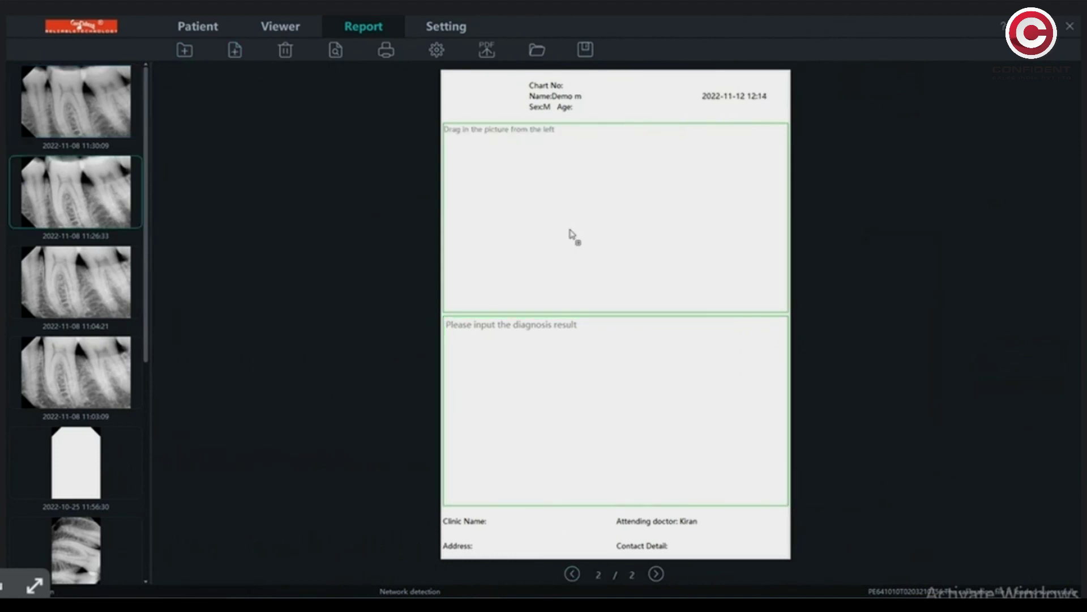